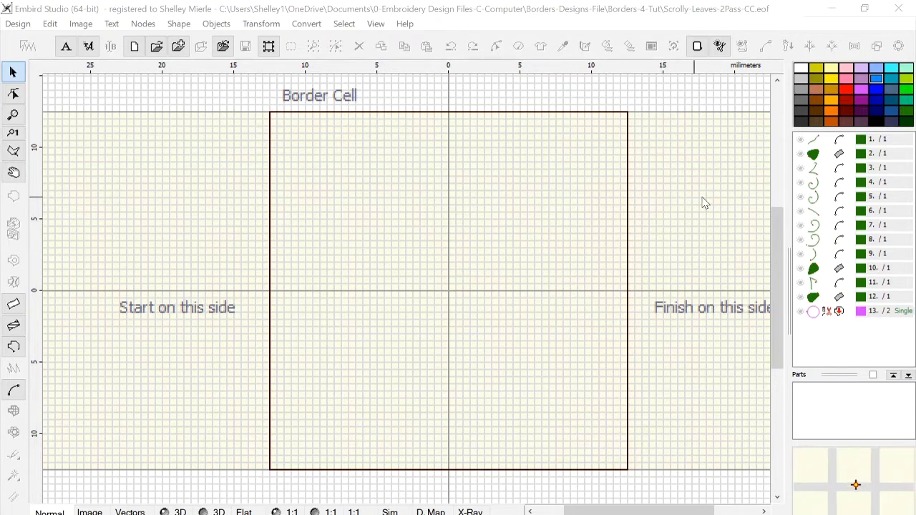
Show objects 1–6: the long stem, top leaf, joining curve, lower-left curl and two scroll curves
{"action": "left_click", "coordinate": [800, 142]}
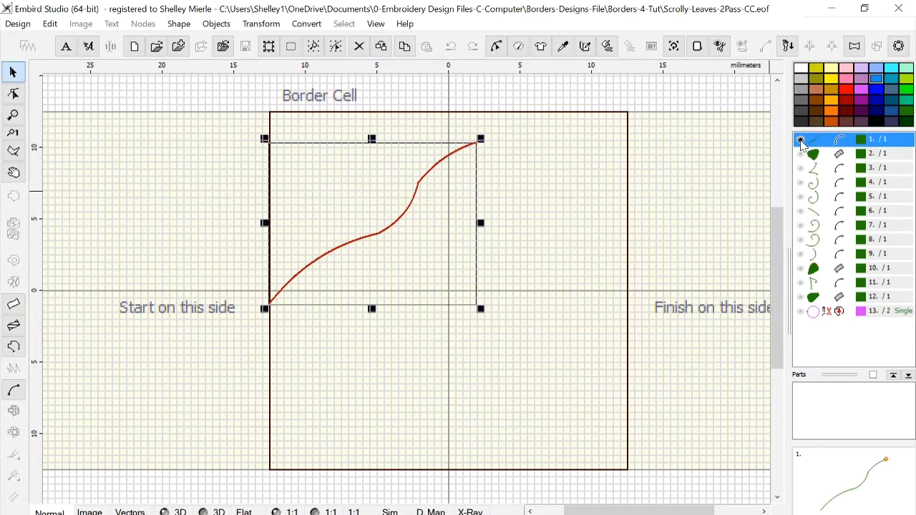
{"action": "left_click", "coordinate": [802, 156]}
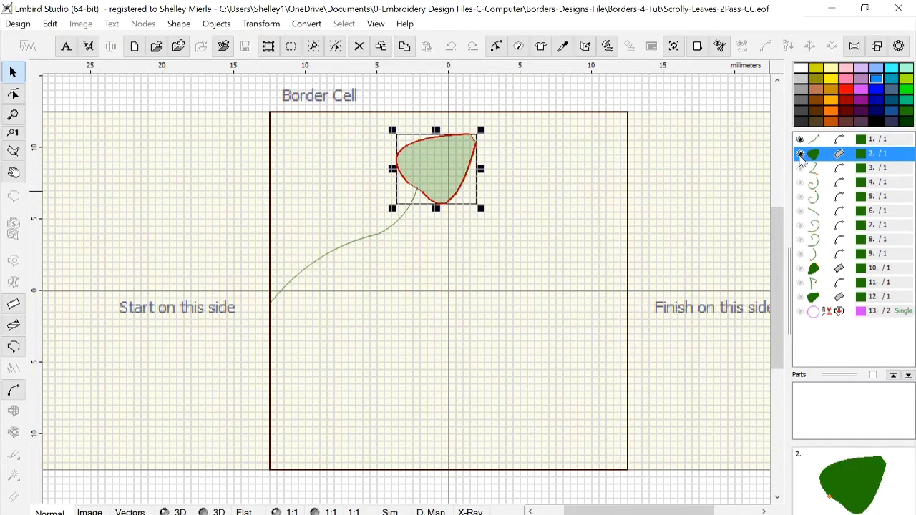
{"action": "left_click", "coordinate": [800, 169]}
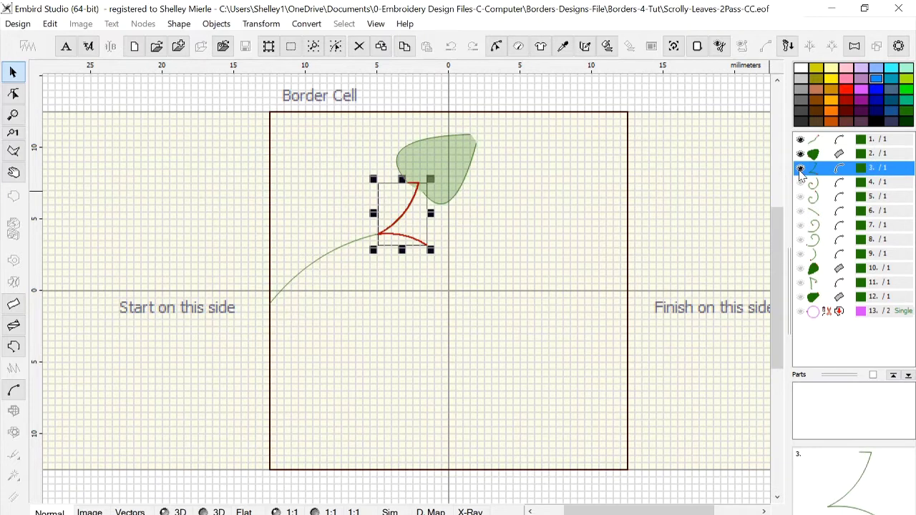
{"action": "left_click", "coordinate": [801, 184]}
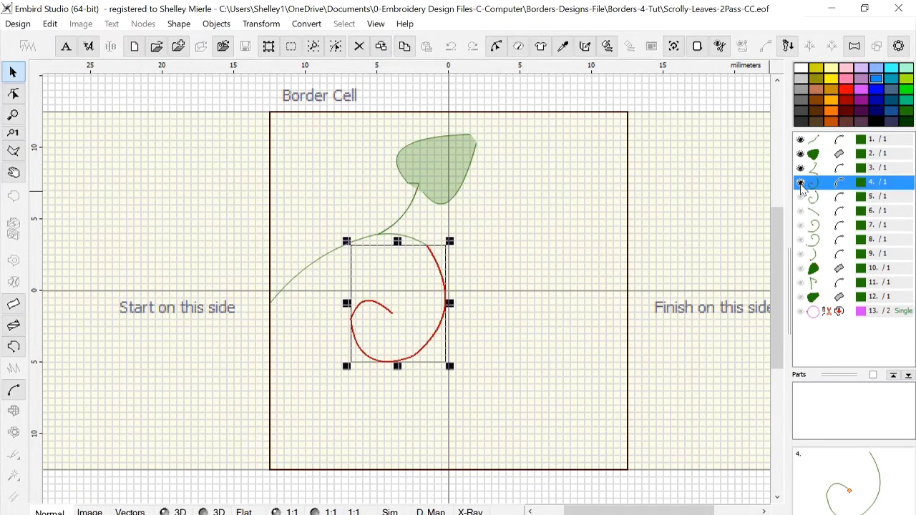
{"action": "left_click", "coordinate": [801, 197]}
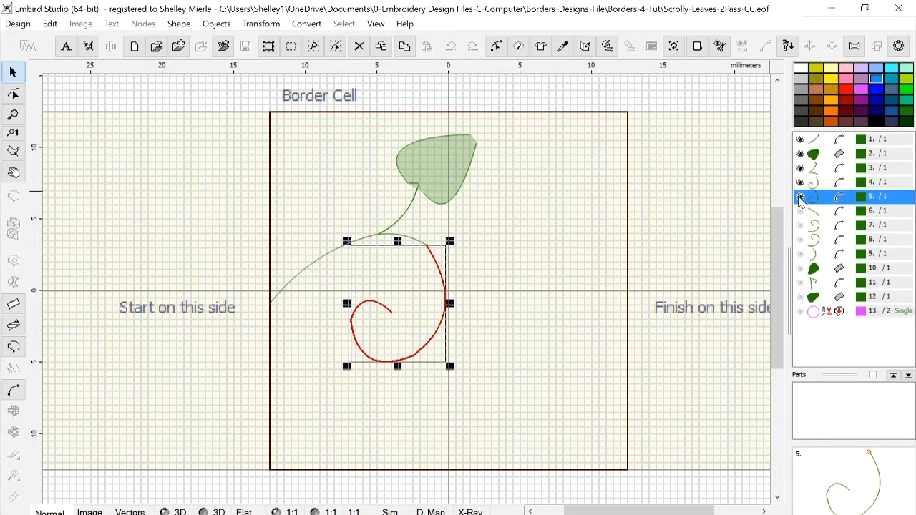
{"action": "left_click", "coordinate": [800, 212]}
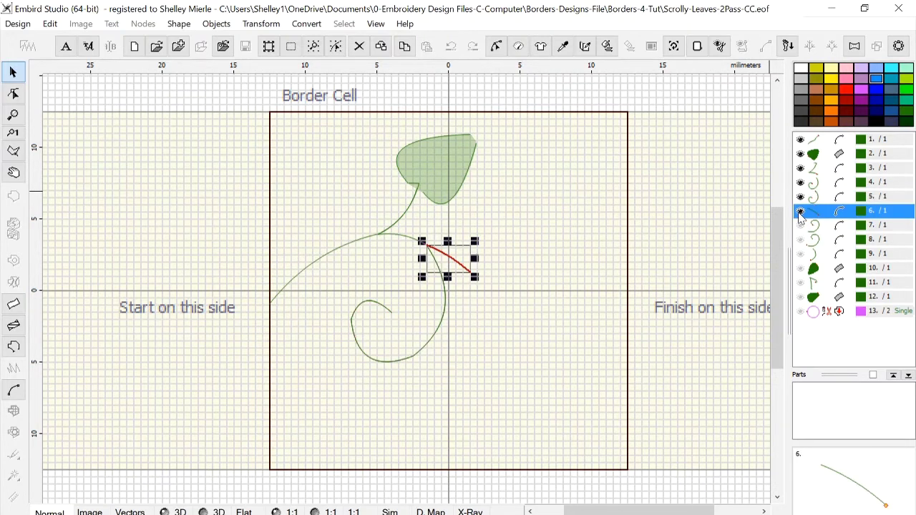
Show objects 7–12, including the curls and the bottom and right leaves, then finish node editing
{"action": "left_click", "coordinate": [800, 226]}
{"action": "left_click", "coordinate": [799, 240]}
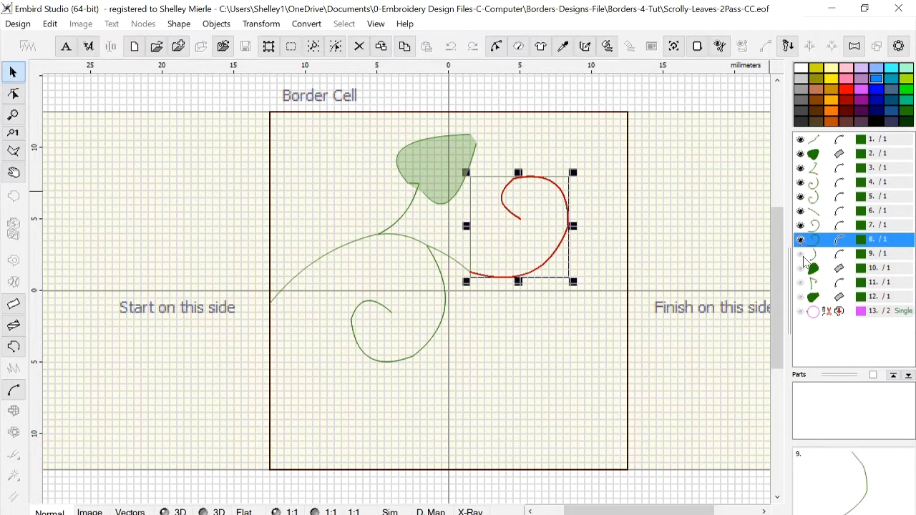
{"action": "left_click", "coordinate": [800, 255]}
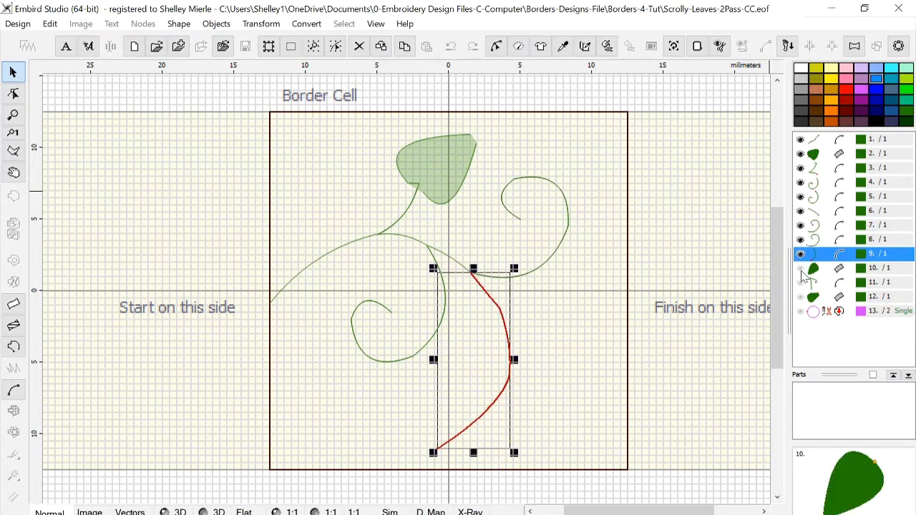
{"action": "left_click", "coordinate": [801, 270]}
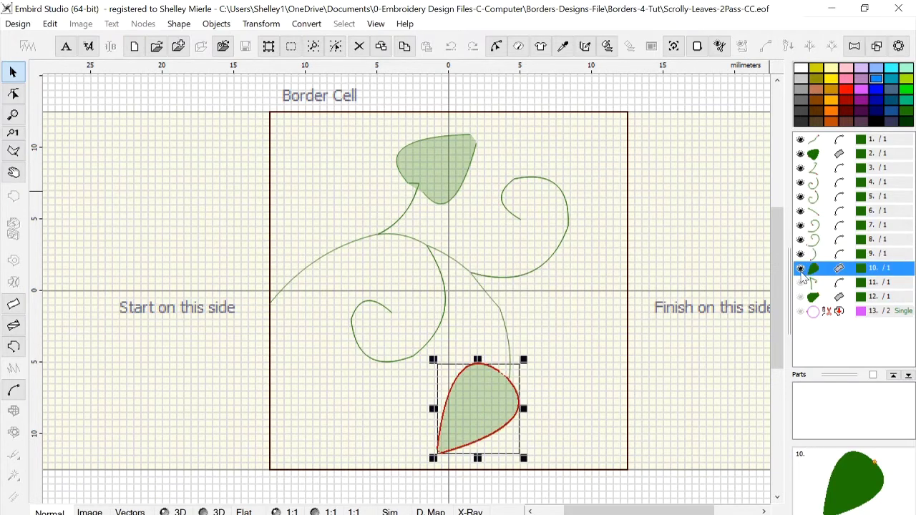
{"action": "left_click", "coordinate": [801, 283]}
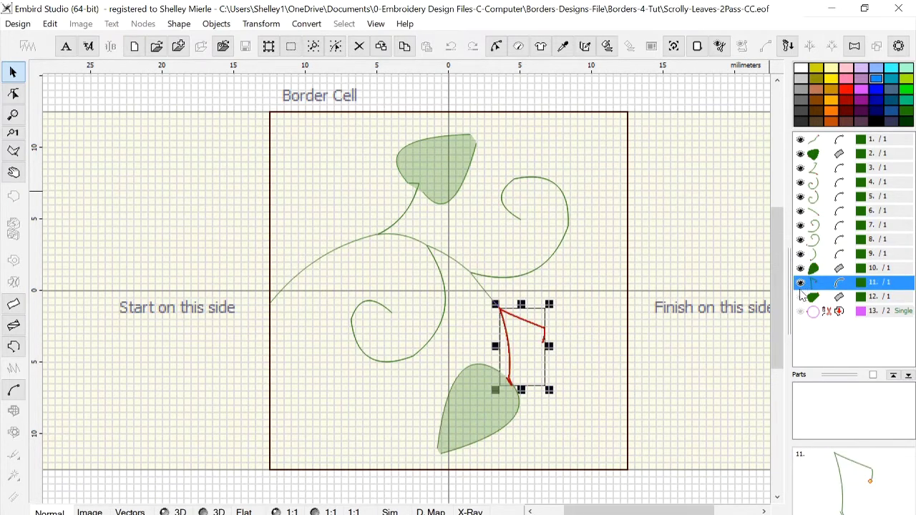
{"action": "left_click", "coordinate": [801, 296]}
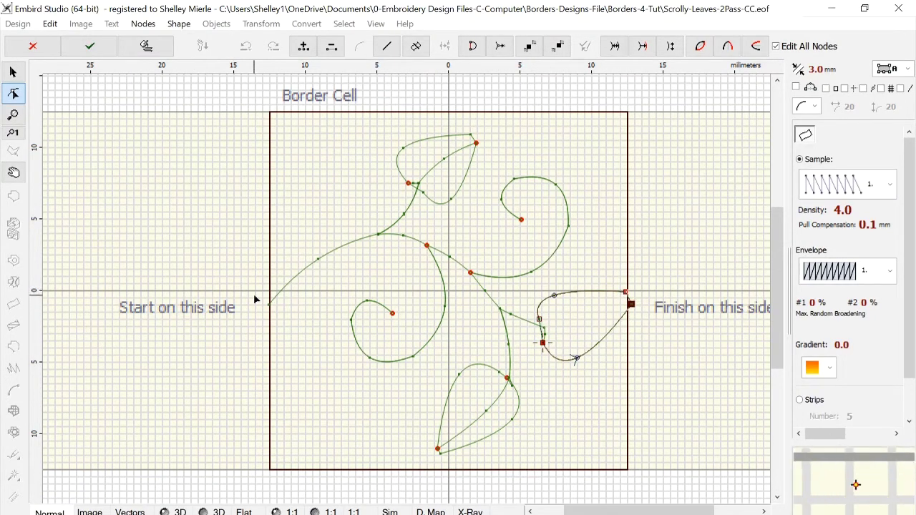
{"action": "left_click", "coordinate": [776, 241]}
{"action": "left_click_drag", "start_coordinate": [776, 241], "coordinate": [756, 368]}
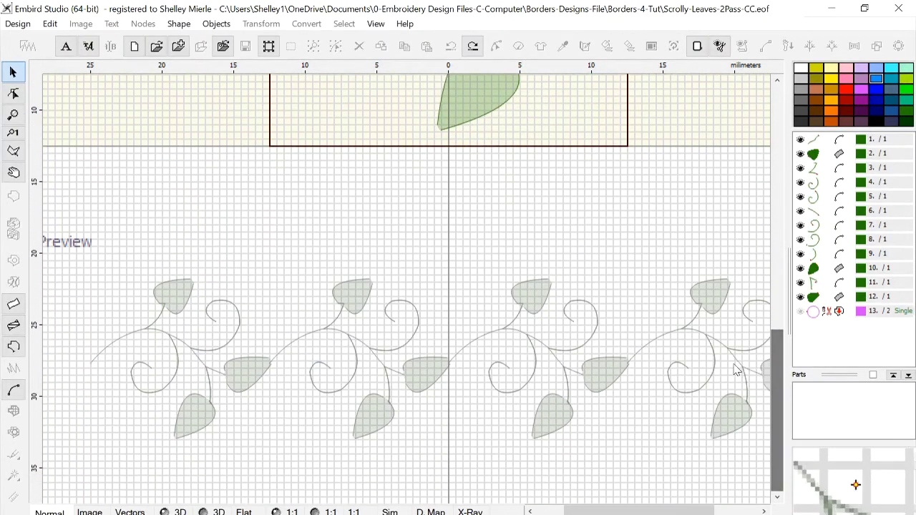
{"action": "scroll", "coordinate": [581, 362], "scroll_direction": "up", "scroll_amount": 2}
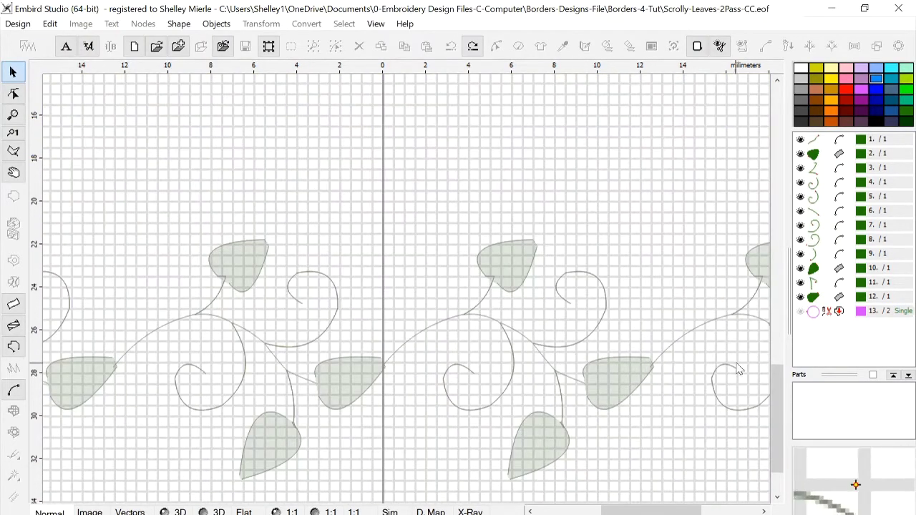
{"action": "mouse_move", "coordinate": [773, 377]}
{"action": "left_mouse_down"}
{"action": "mouse_move", "coordinate": [776, 391]}
{"action": "mouse_move", "coordinate": [774, 372]}
{"action": "left_mouse_up"}
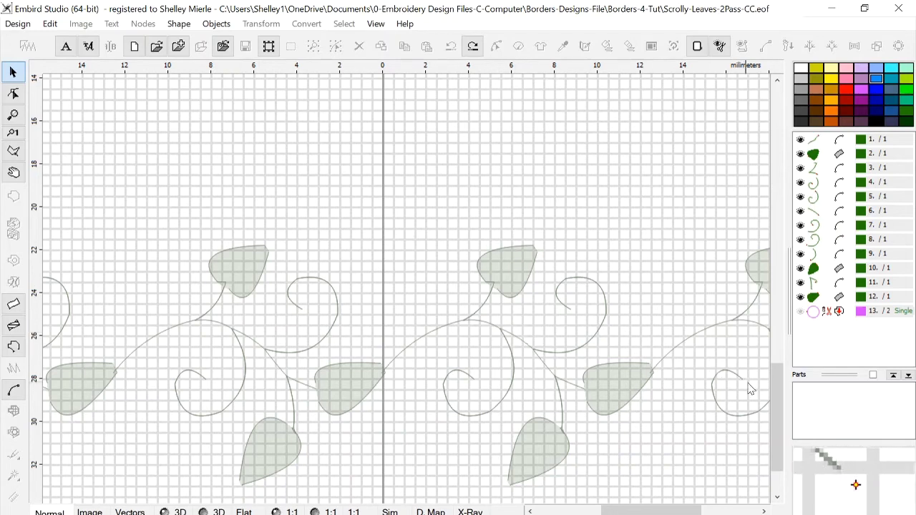
{"action": "left_click_drag", "start_coordinate": [778, 390], "coordinate": [771, 243]}
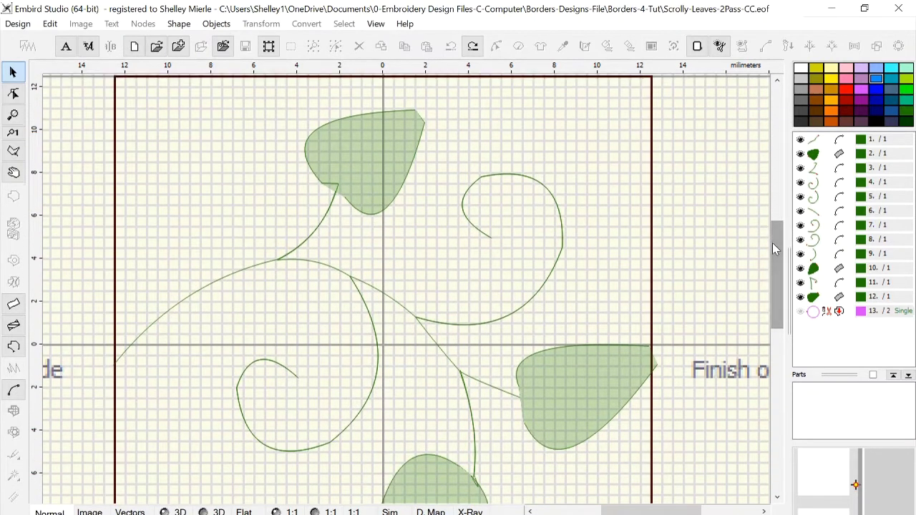
Make hidden object 13, the circle outline, visible and check the ringed repeats in the Preview
{"action": "left_click", "coordinate": [811, 313]}
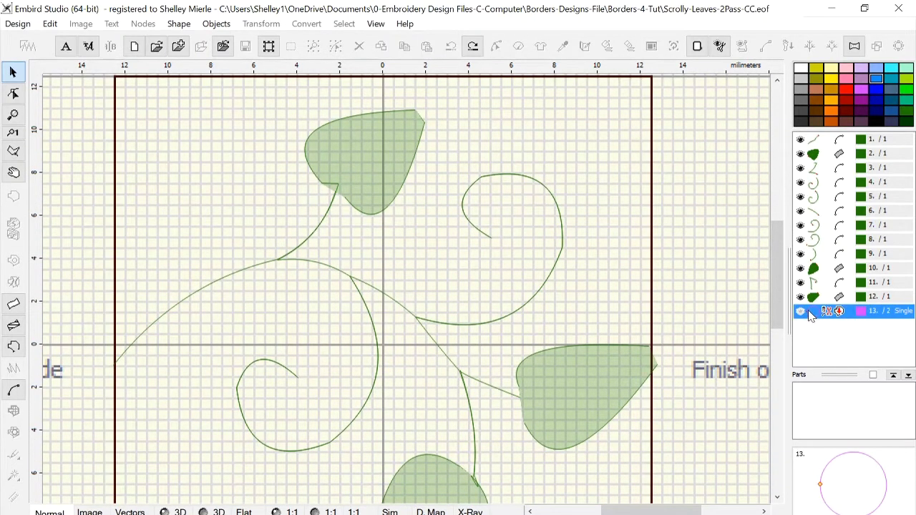
{"action": "left_click_drag", "start_coordinate": [779, 310], "coordinate": [772, 334]}
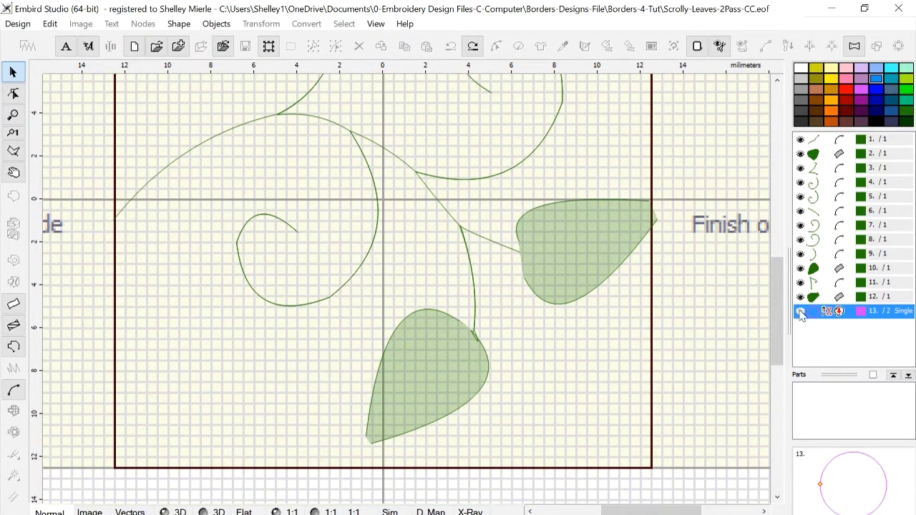
{"action": "left_click", "coordinate": [800, 312]}
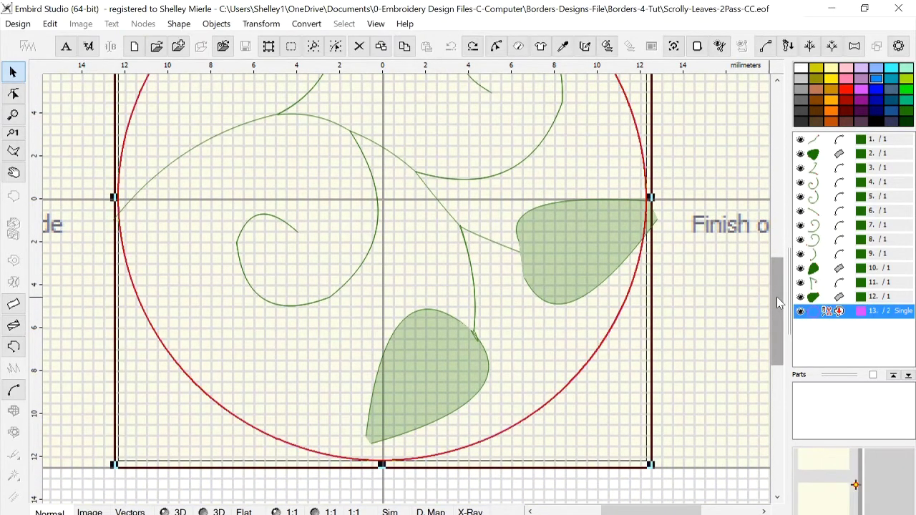
{"action": "mouse_move", "coordinate": [776, 296]}
{"action": "left_mouse_down"}
{"action": "mouse_move", "coordinate": [772, 264]}
{"action": "mouse_move", "coordinate": [770, 296]}
{"action": "mouse_move", "coordinate": [771, 280]}
{"action": "left_mouse_up"}
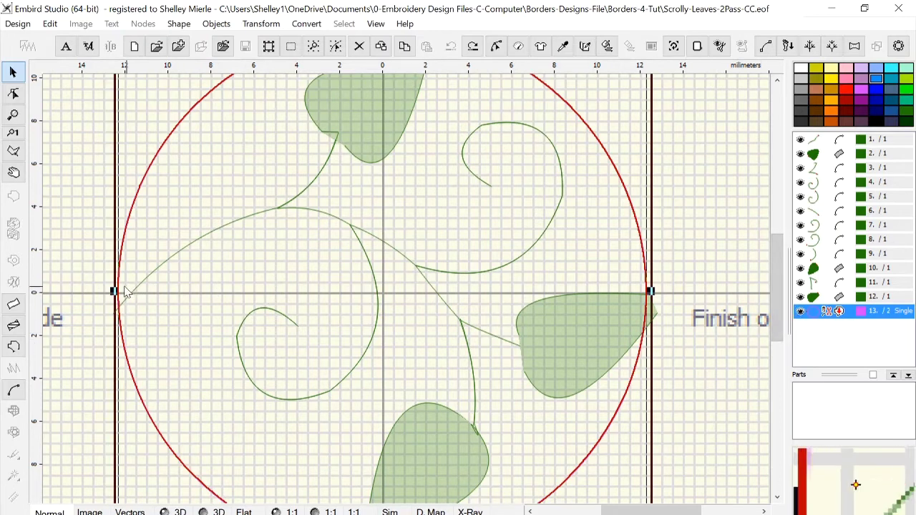
{"action": "left_click_drag", "start_coordinate": [773, 275], "coordinate": [762, 409]}
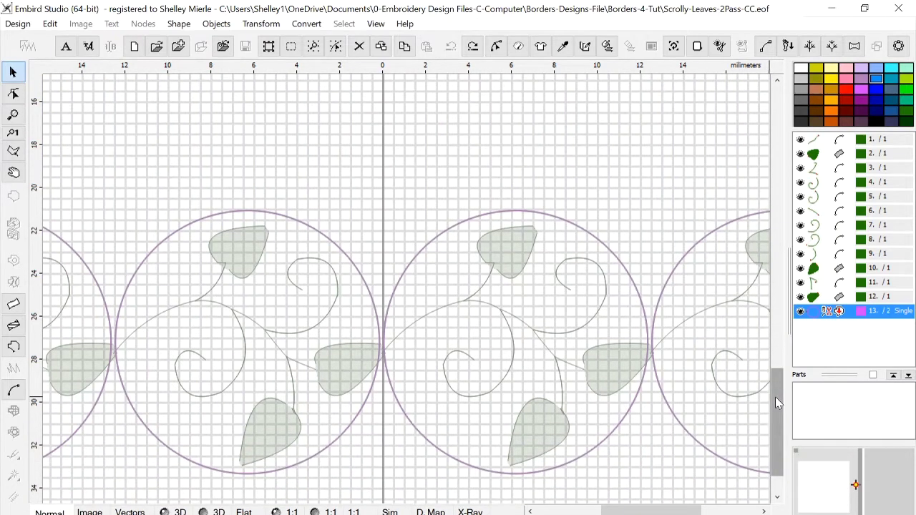
Return to the Border Cell and turn off visibility of object 13, the circle outline
{"action": "left_click_drag", "start_coordinate": [776, 396], "coordinate": [754, 247]}
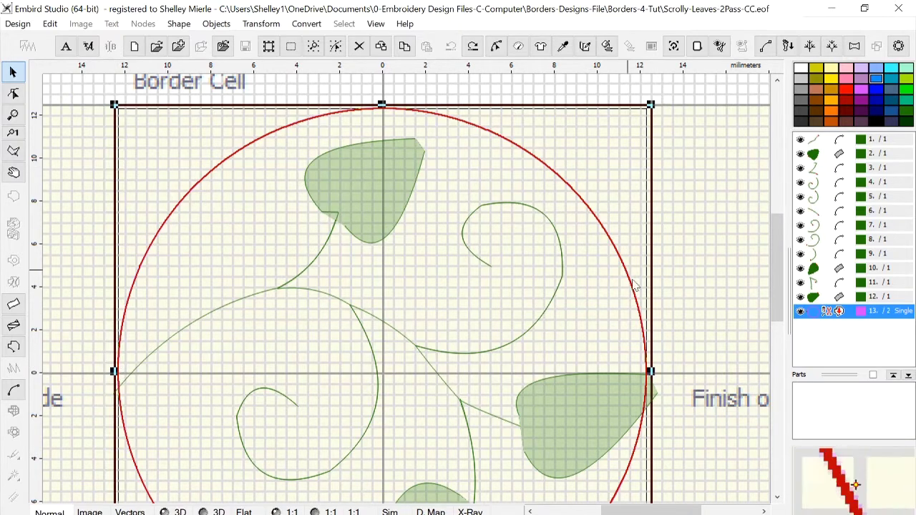
{"action": "scroll", "coordinate": [429, 358], "scroll_direction": "left", "scroll_amount": 1}
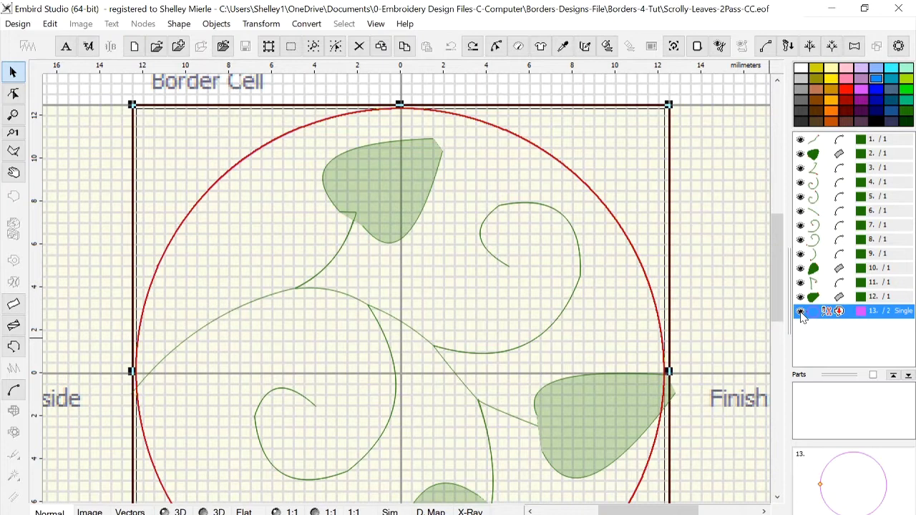
{"action": "left_click", "coordinate": [800, 313]}
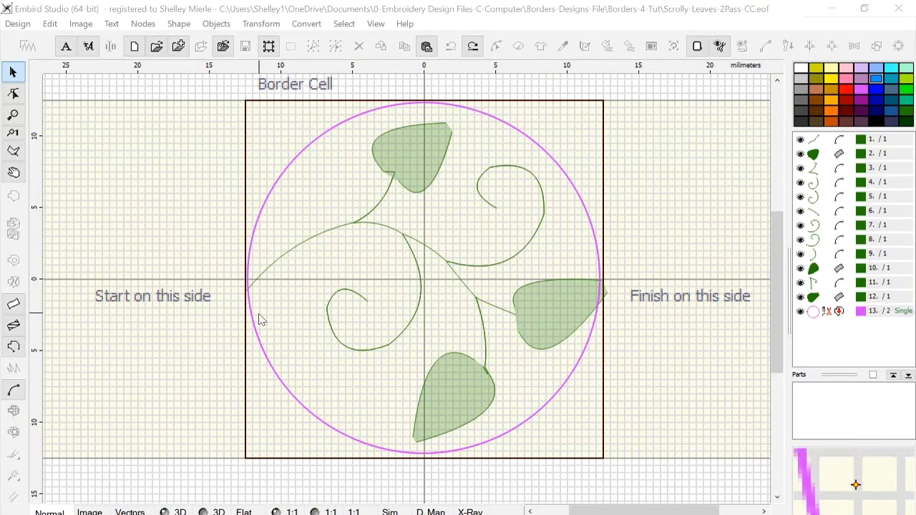
Split the pink circle at its right node into upper and lower half arcs, then duplicate an arc
{"action": "left_click", "coordinate": [250, 316]}
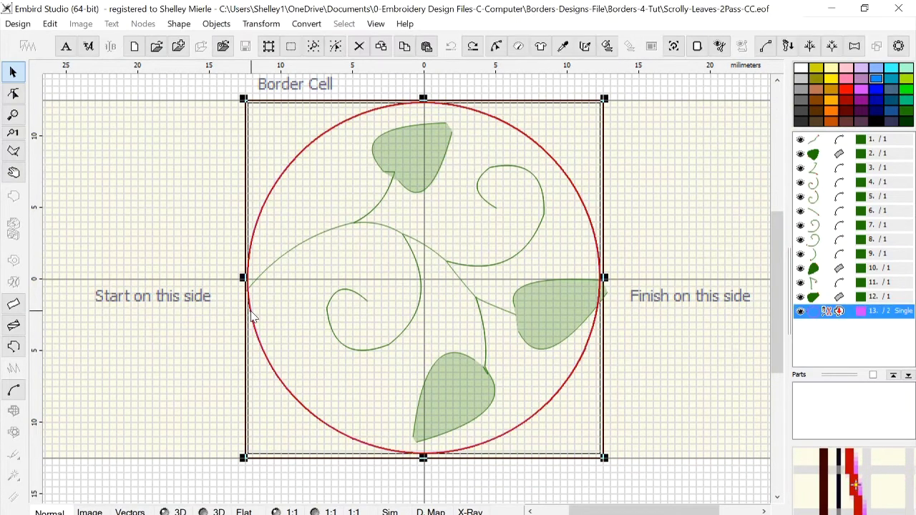
{"action": "double_click", "coordinate": [251, 316]}
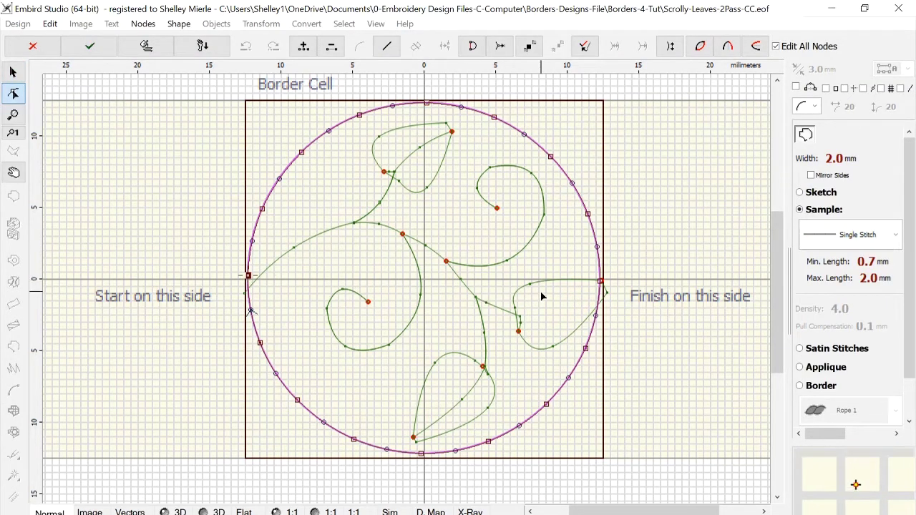
{"action": "right_click", "coordinate": [601, 283]}
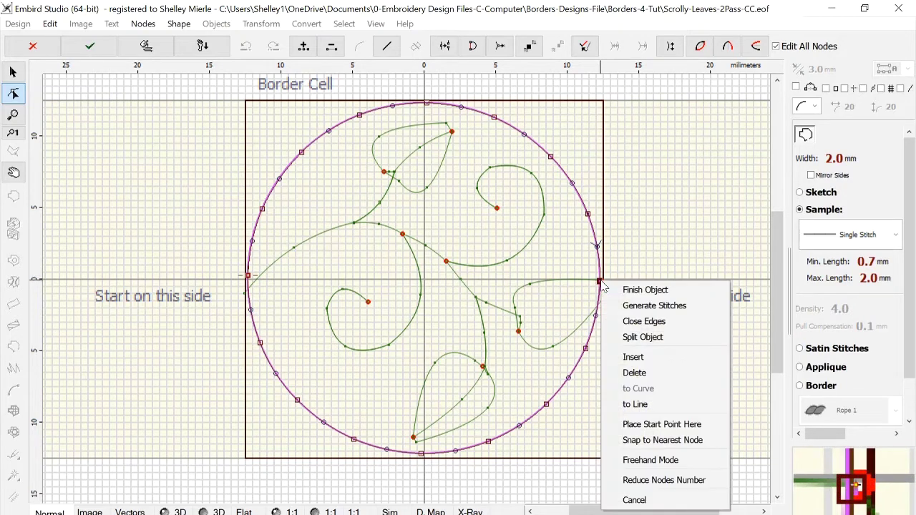
{"action": "left_click", "coordinate": [613, 337]}
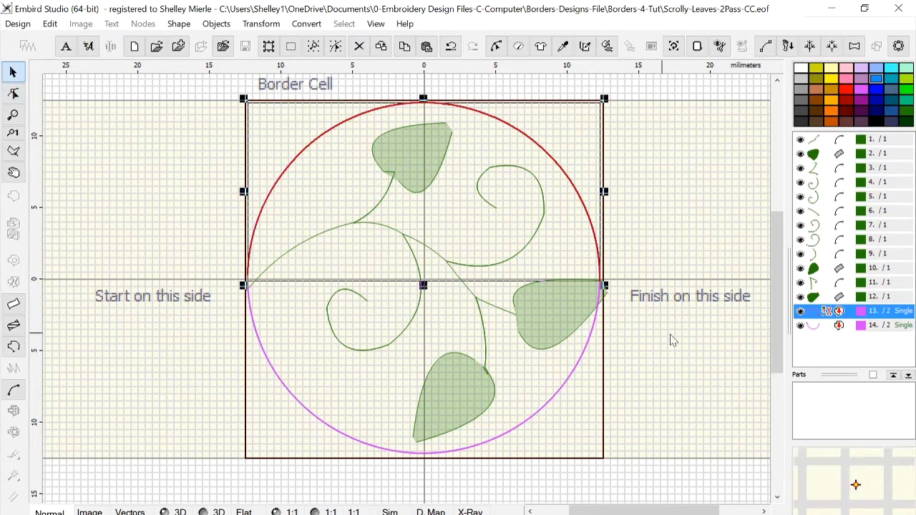
{"action": "mouse_move", "coordinate": [813, 326]}
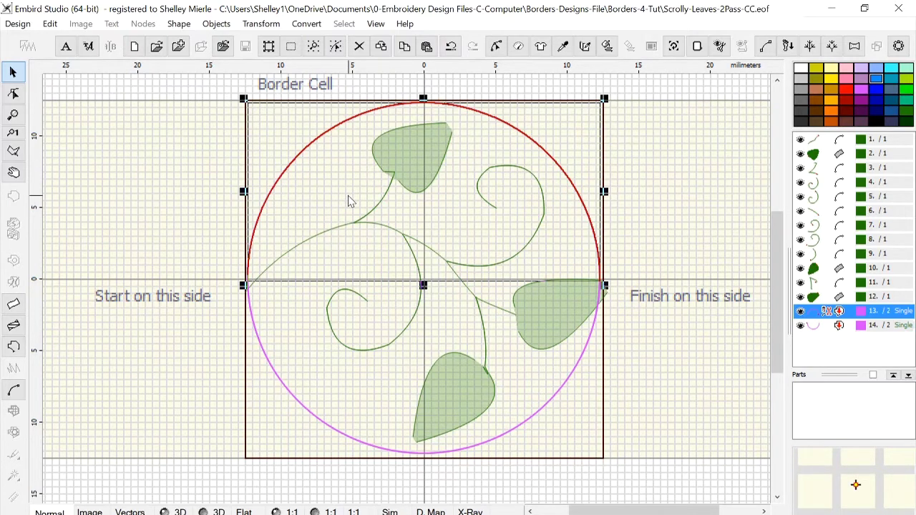
{"action": "key", "text": "ctrl+v"}
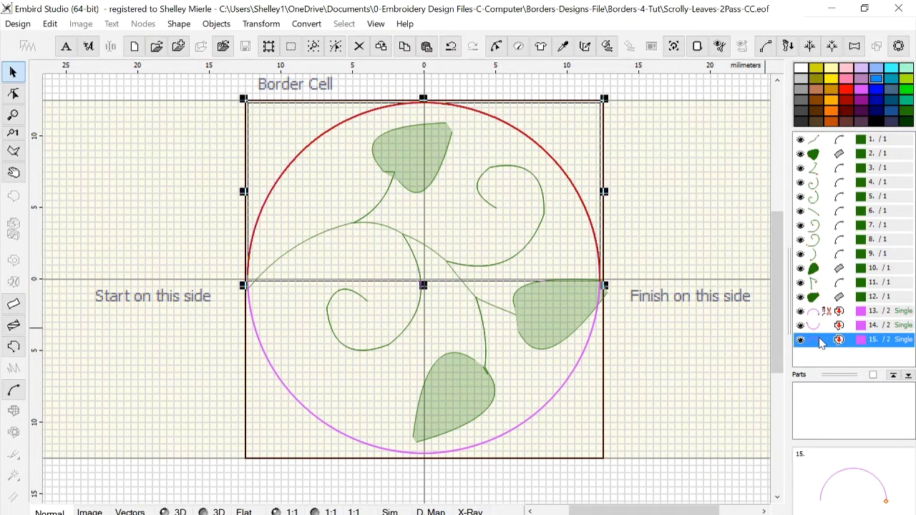
Deselect the arcs and check objects 14–17, alternating lower and upper arcs
{"action": "left_click", "coordinate": [744, 372]}
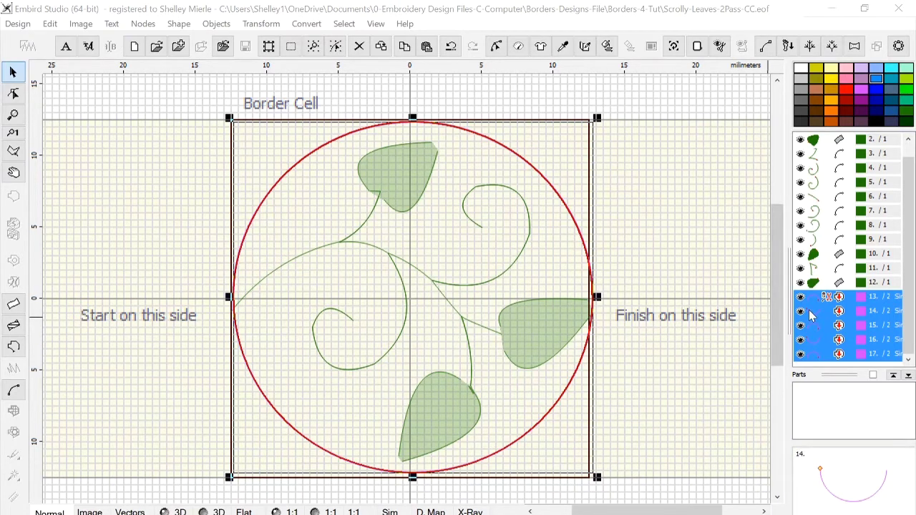
{"action": "left_click", "coordinate": [741, 279]}
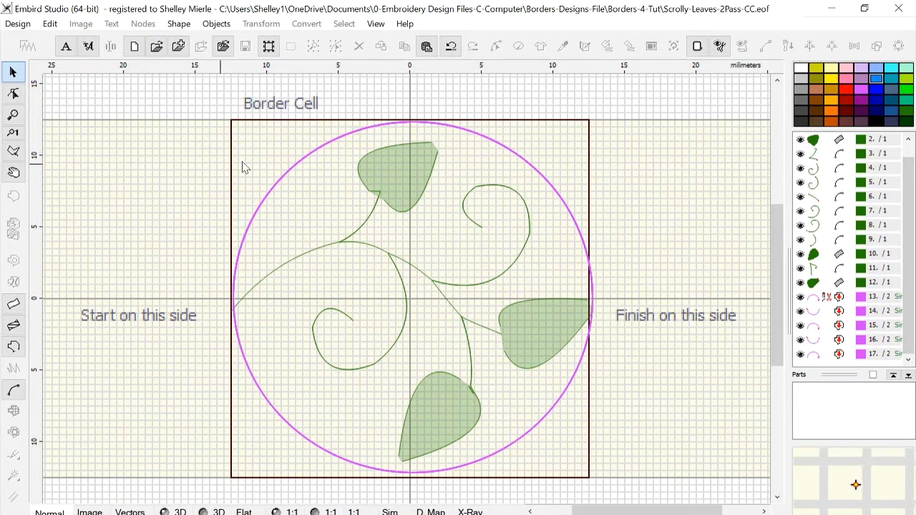
{"action": "left_click", "coordinate": [814, 315]}
{"action": "left_click", "coordinate": [818, 325]}
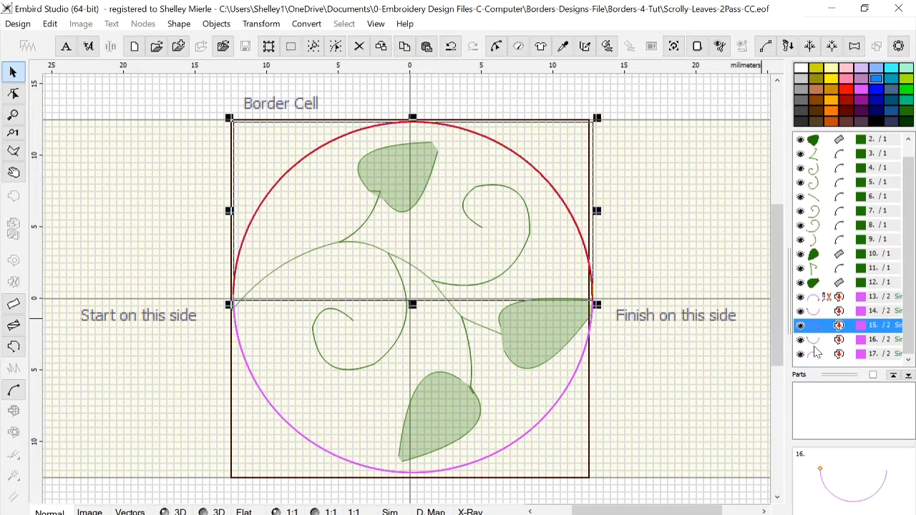
{"action": "left_click", "coordinate": [815, 339]}
{"action": "left_click", "coordinate": [815, 355]}
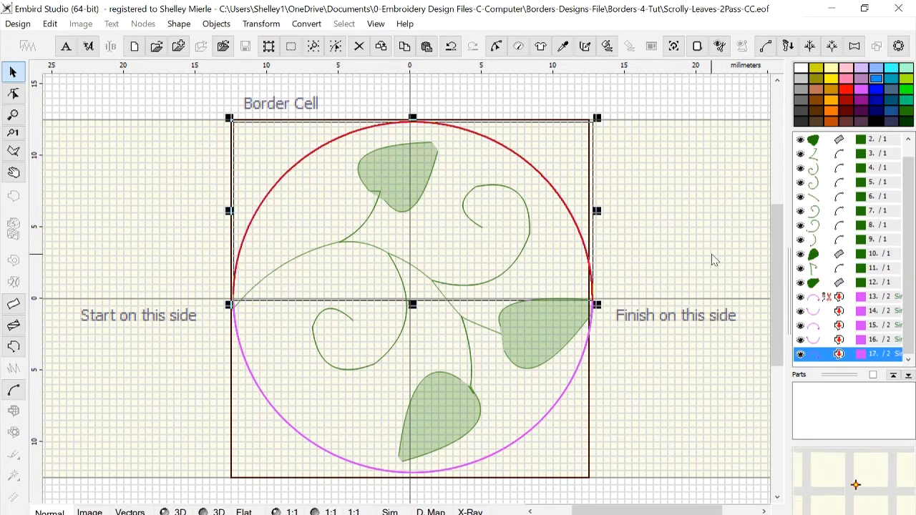
Extend the arcs' finish-side end with a new segment in node editing
{"action": "key", "text": "n"}
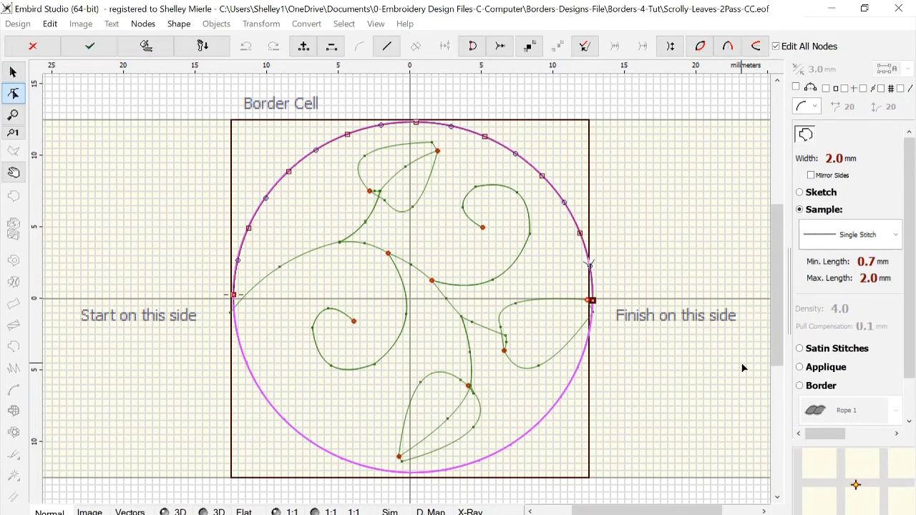
{"action": "left_click", "coordinate": [703, 271]}
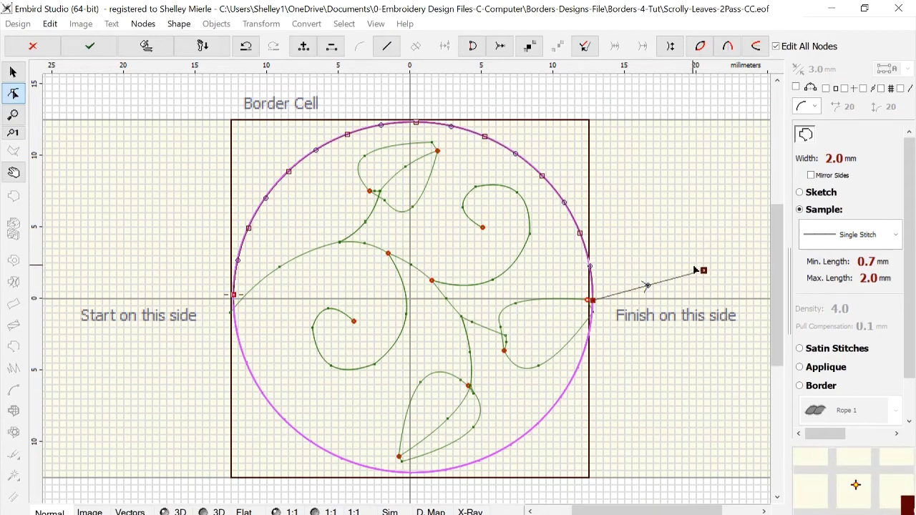
{"action": "key", "text": "Escape"}
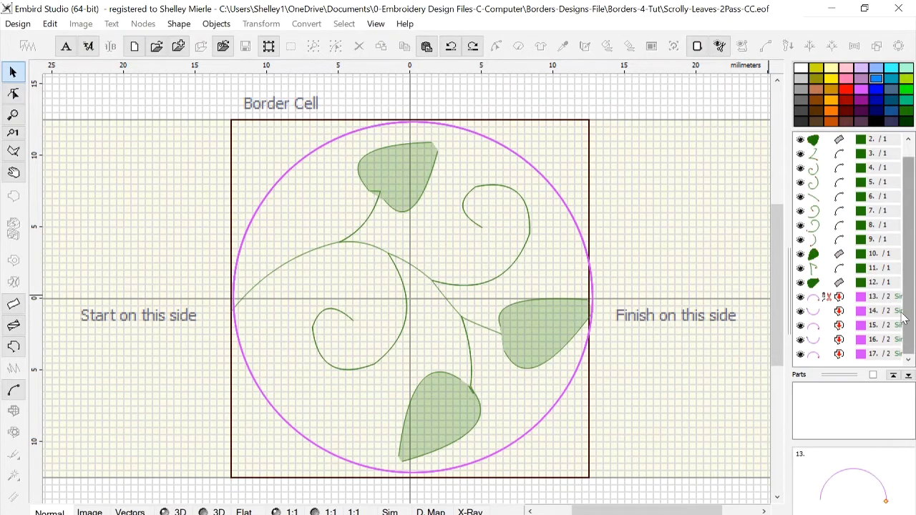
Group arcs 13–17 into a single object from the enlarged object list
{"action": "left_click_drag", "start_coordinate": [853, 374], "coordinate": [855, 407]}
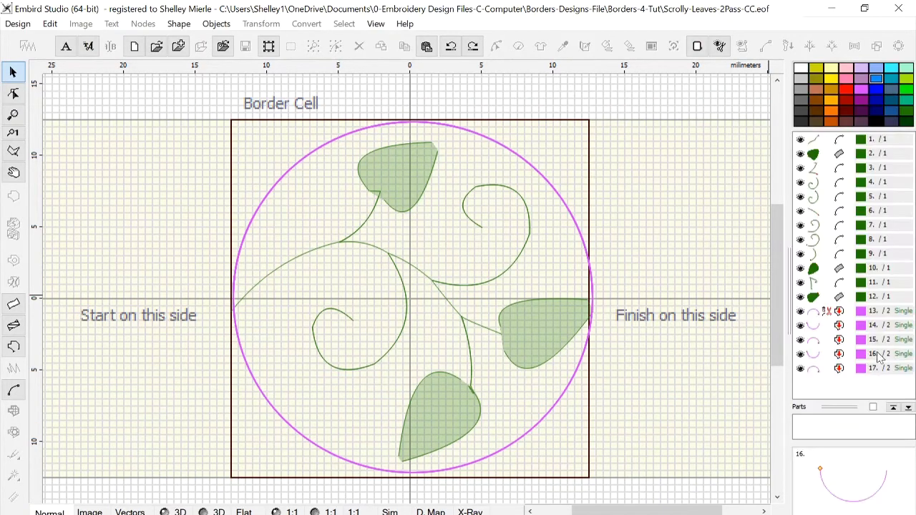
{"action": "left_click", "coordinate": [848, 311]}
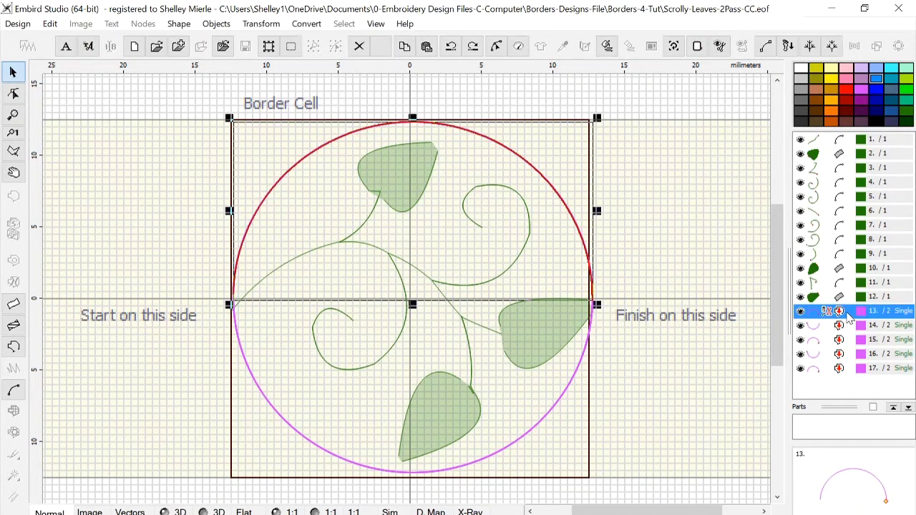
{"action": "right_click", "coordinate": [848, 312]}
{"action": "left_click", "coordinate": [697, 253]}
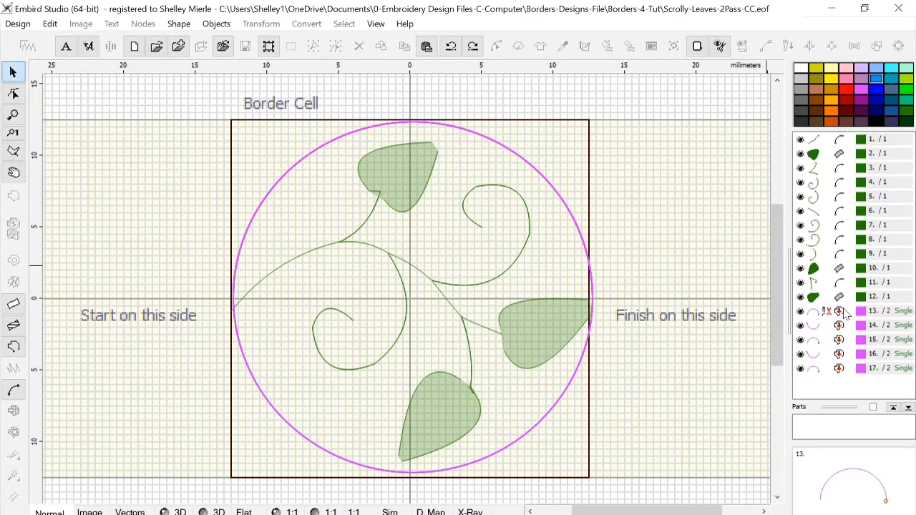
{"action": "left_click_drag", "start_coordinate": [845, 313], "coordinate": [847, 368]}
{"action": "right_click", "coordinate": [846, 343]}
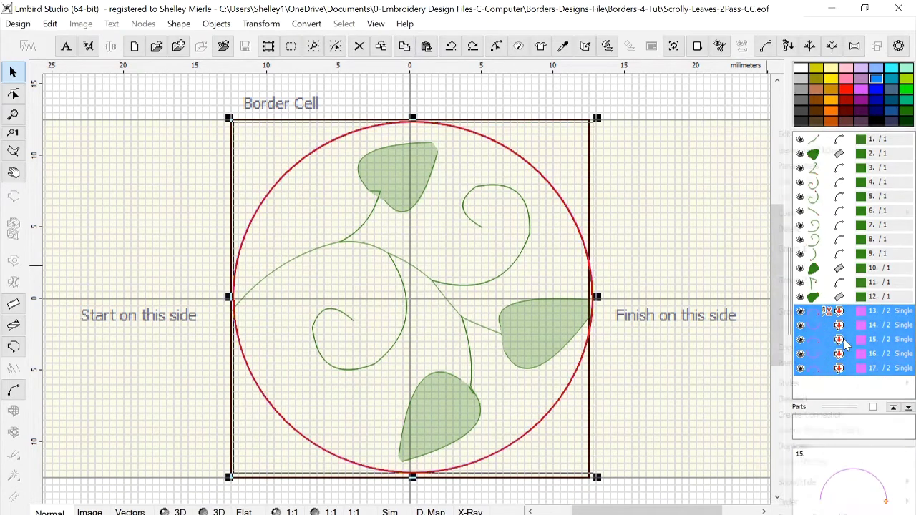
{"action": "left_click", "coordinate": [816, 247]}
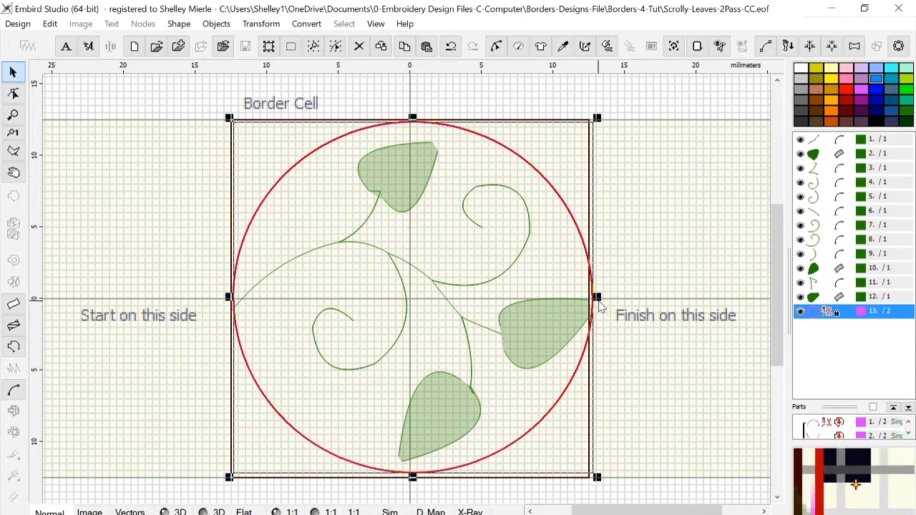
Stretch the grouped circle wider toward the finish side and view the repeating border preview
{"action": "left_click_drag", "start_coordinate": [597, 297], "coordinate": [643, 296]}
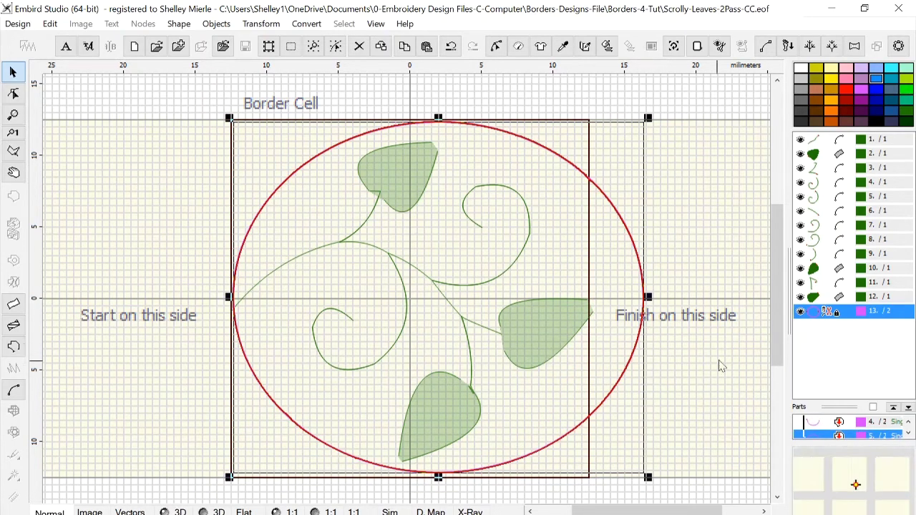
{"action": "left_click_drag", "start_coordinate": [779, 295], "coordinate": [776, 418]}
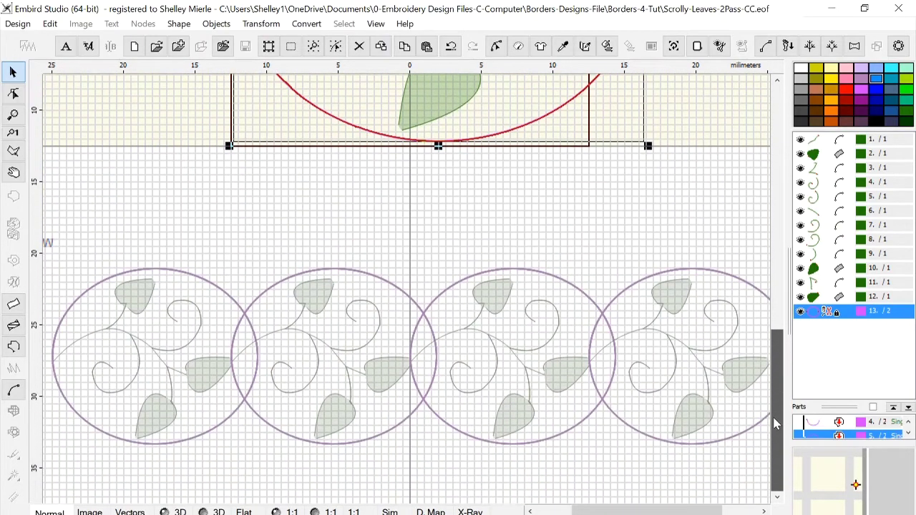
{"action": "mouse_move", "coordinate": [775, 423]}
{"action": "left_mouse_down"}
{"action": "mouse_move", "coordinate": [770, 312]}
{"action": "mouse_move", "coordinate": [774, 375]}
{"action": "mouse_move", "coordinate": [762, 427]}
{"action": "mouse_move", "coordinate": [772, 272]}
{"action": "mouse_move", "coordinate": [763, 423]}
{"action": "left_mouse_up"}
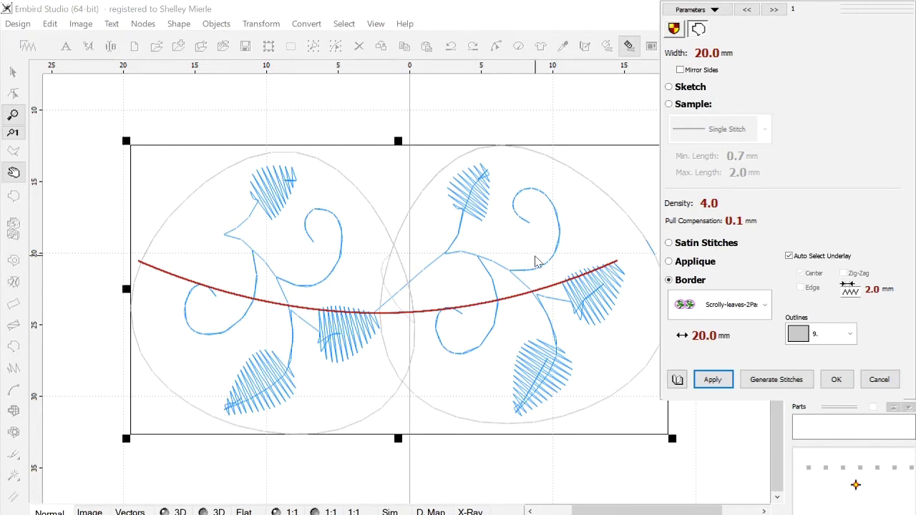
Confirm the 20 mm Scrolly-leaves border on the curved line and show its stitches in 3D
{"action": "left_click", "coordinate": [836, 379]}
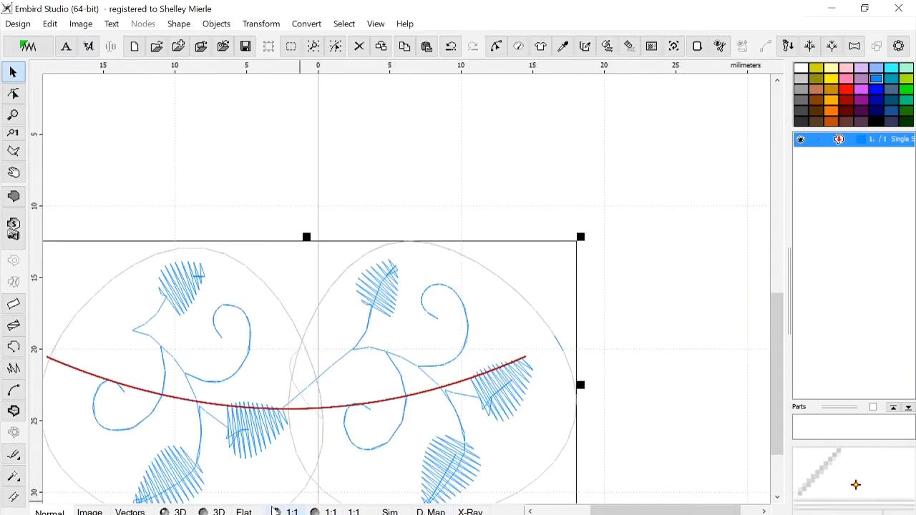
{"action": "left_click", "coordinate": [213, 511]}
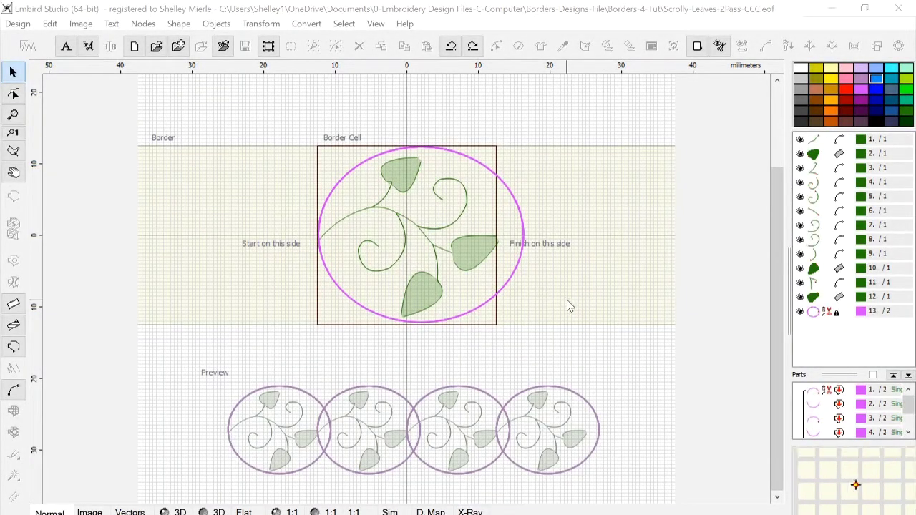
Ungroup object 13, the oval outline, into separate arcs and edit nodes of all objects
{"action": "left_click", "coordinate": [813, 317]}
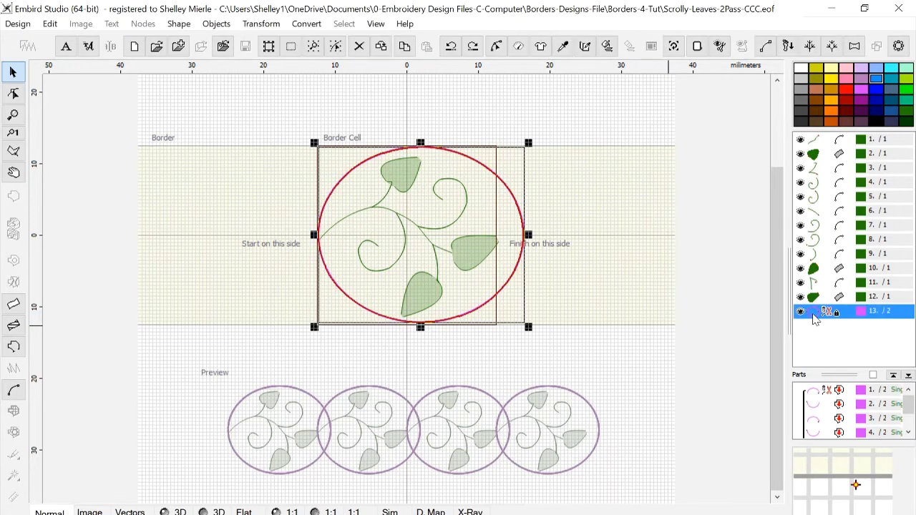
{"action": "right_click", "coordinate": [813, 312]}
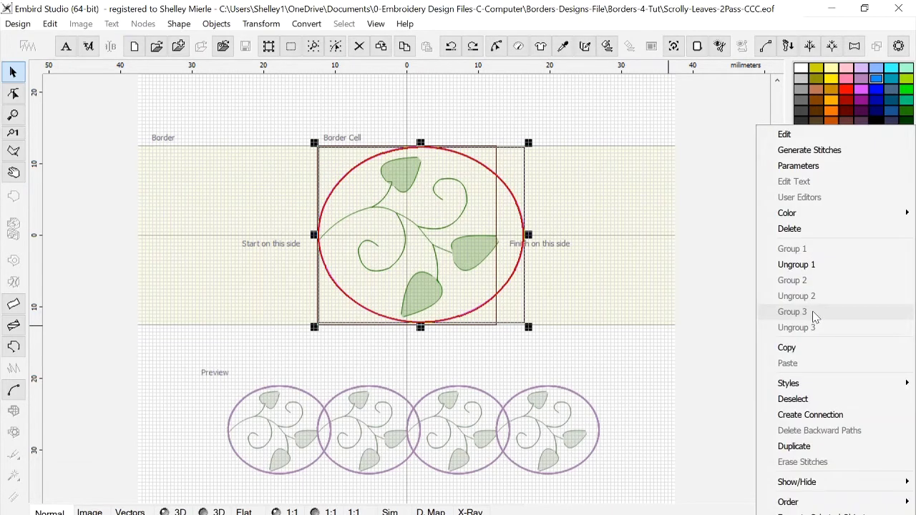
{"action": "left_click", "coordinate": [799, 272]}
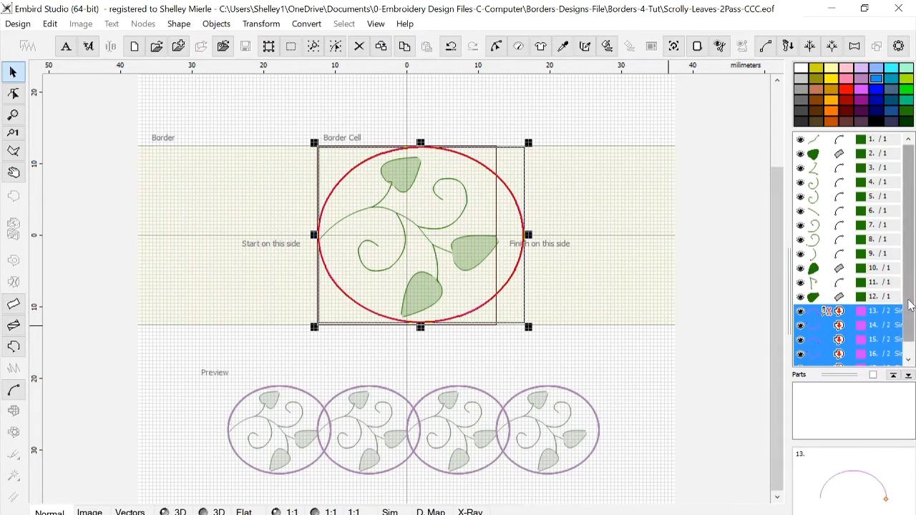
{"action": "scroll", "coordinate": [910, 304], "scroll_direction": "down", "scroll_amount": 1}
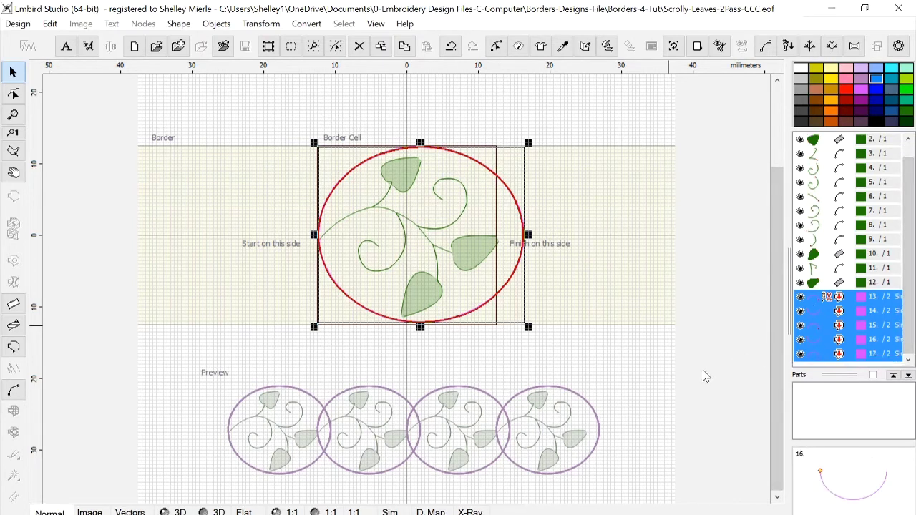
{"action": "key", "text": "n"}
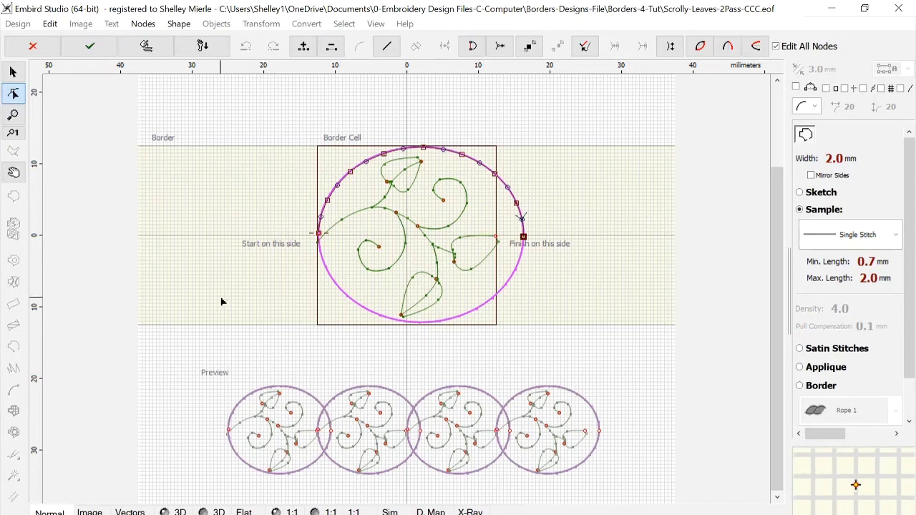
Add two nodes down the circle's right arc to finish the third-pass segment, then clear the selection
{"action": "key", "text": "Return"}
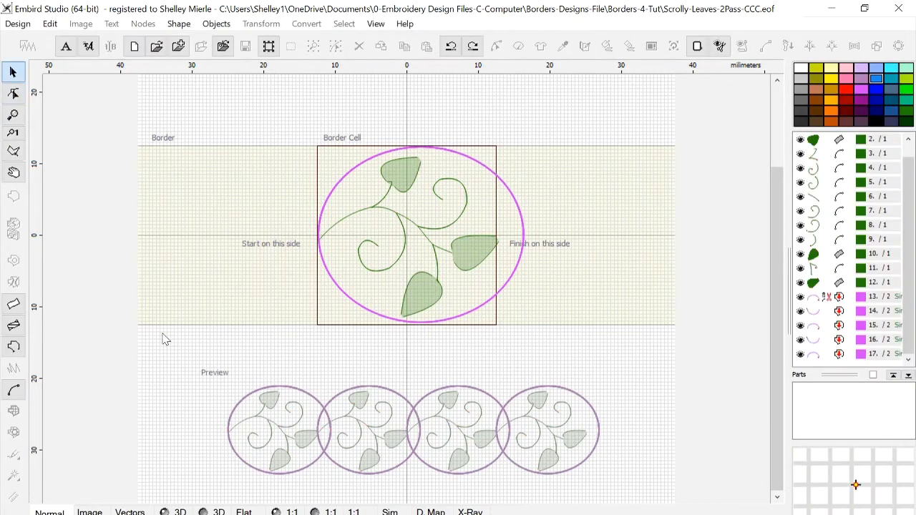
{"action": "left_click", "coordinate": [14, 390]}
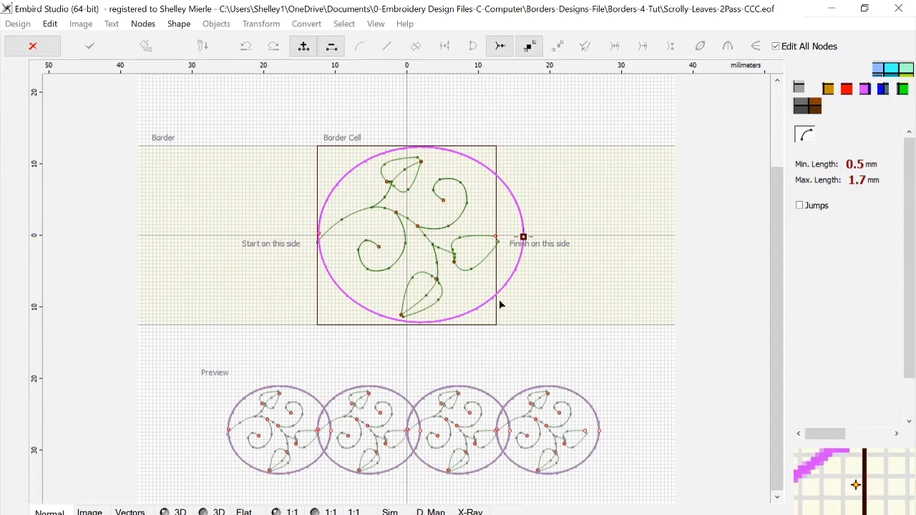
{"action": "left_click", "coordinate": [499, 180]}
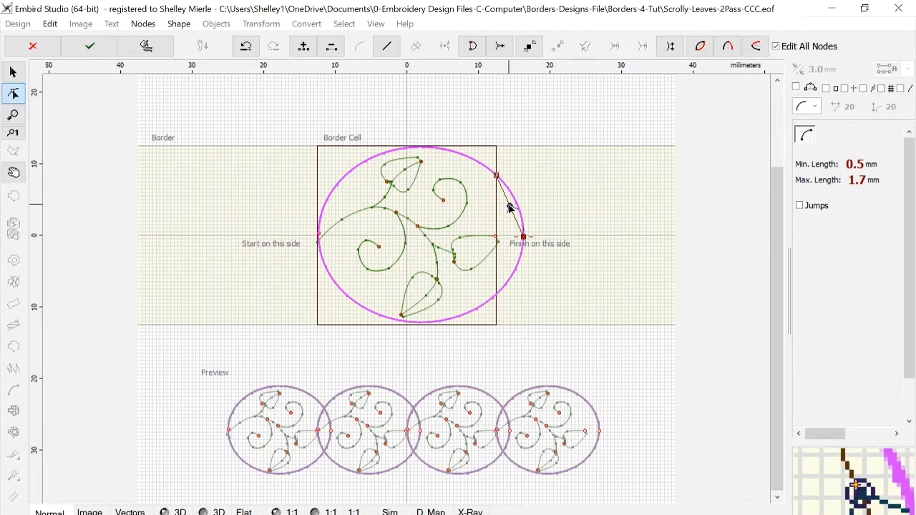
{"action": "left_click", "coordinate": [511, 205]}
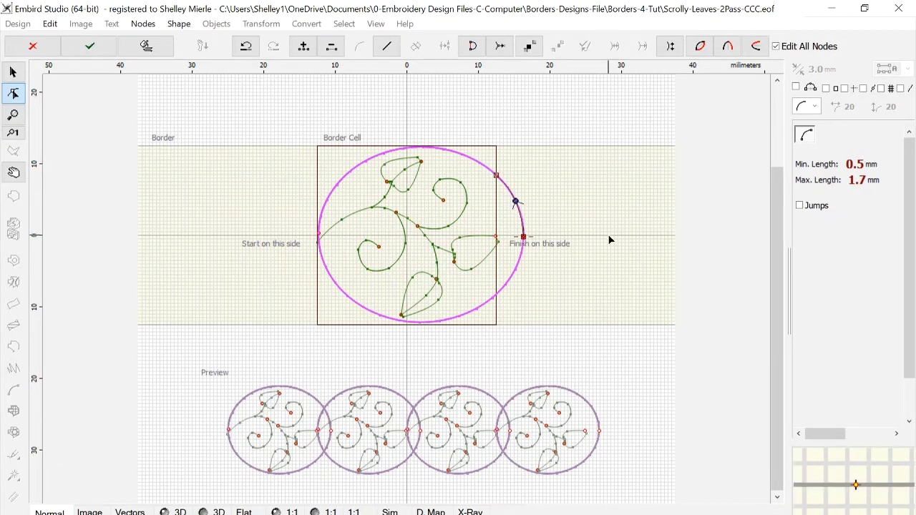
{"action": "key", "text": "Return"}
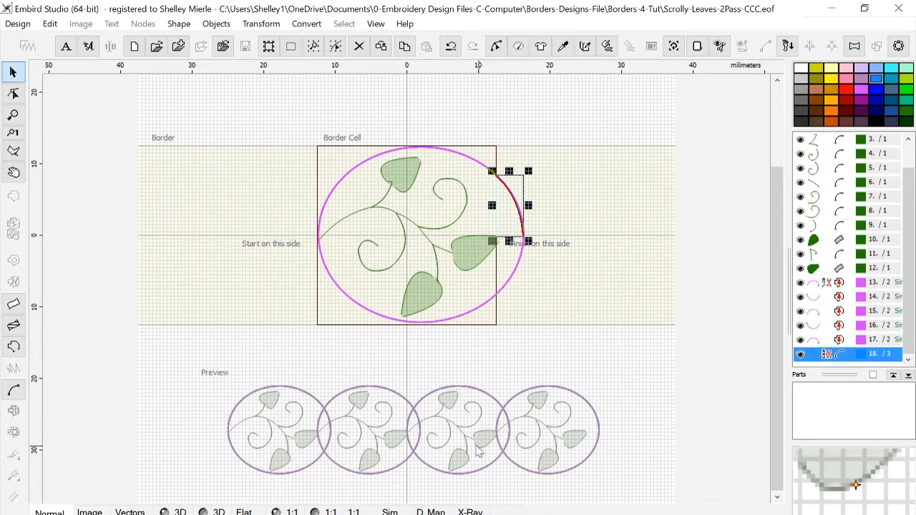
{"action": "left_click", "coordinate": [603, 318]}
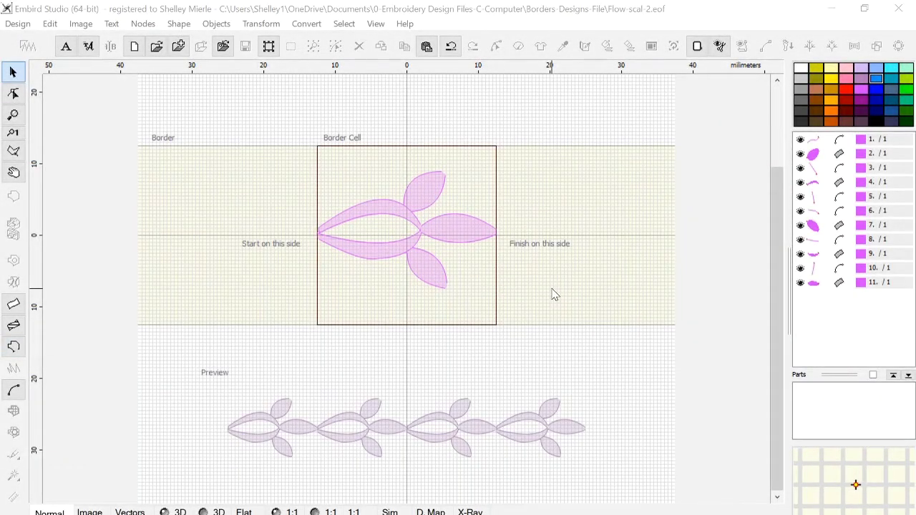
{"action": "left_click", "coordinate": [812, 144]}
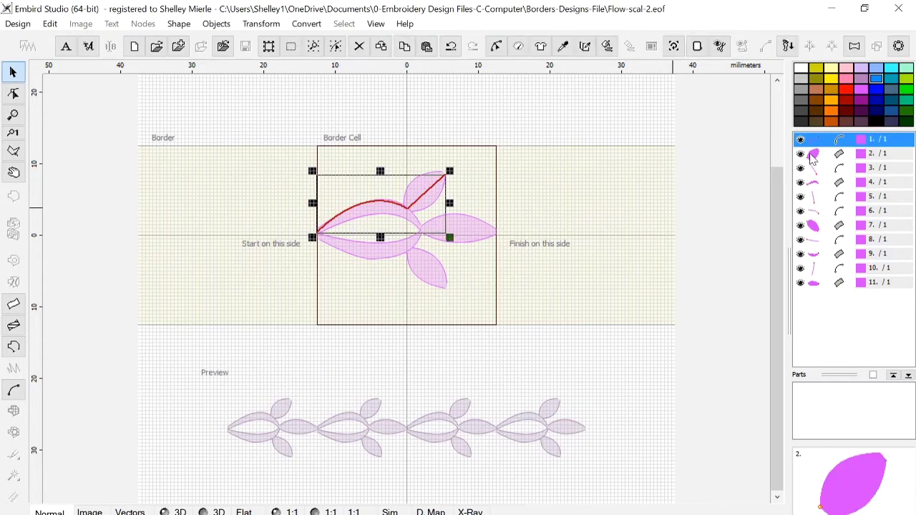
{"action": "left_click", "coordinate": [812, 155]}
{"action": "left_click", "coordinate": [812, 171]}
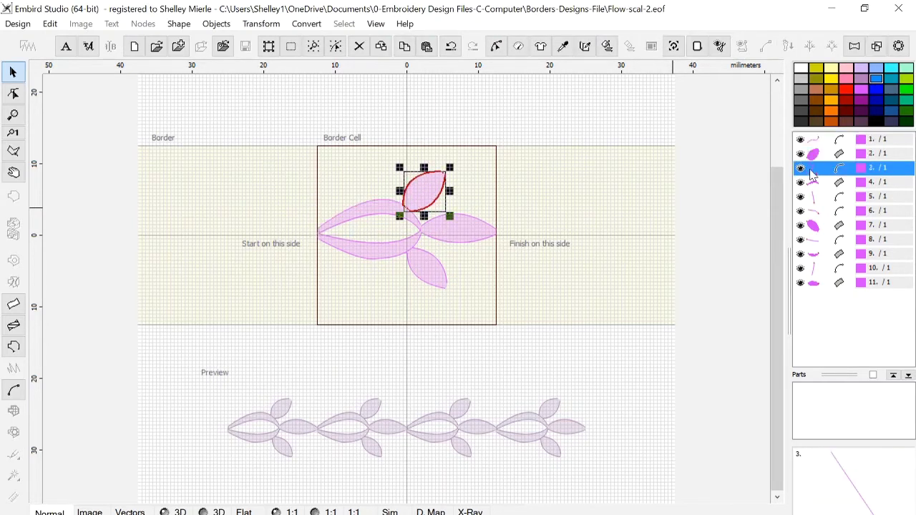
{"action": "left_click", "coordinate": [815, 186]}
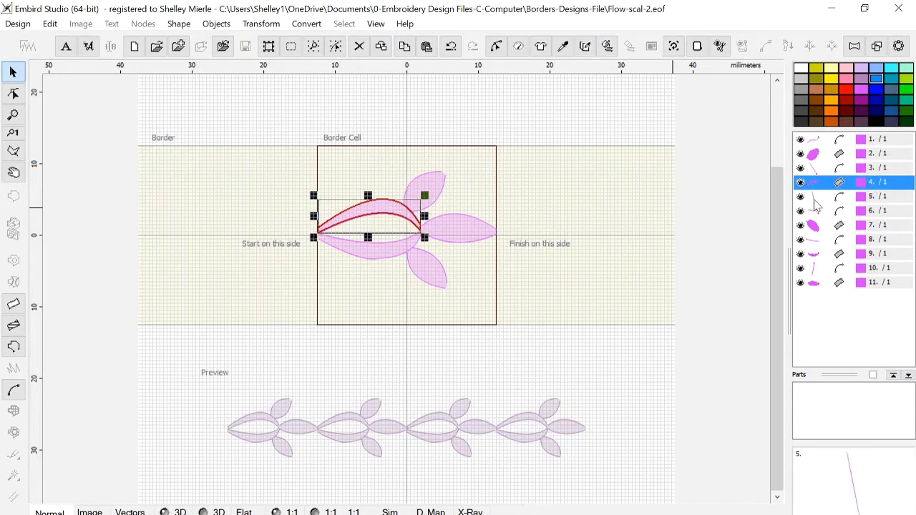
{"action": "left_click", "coordinate": [815, 201]}
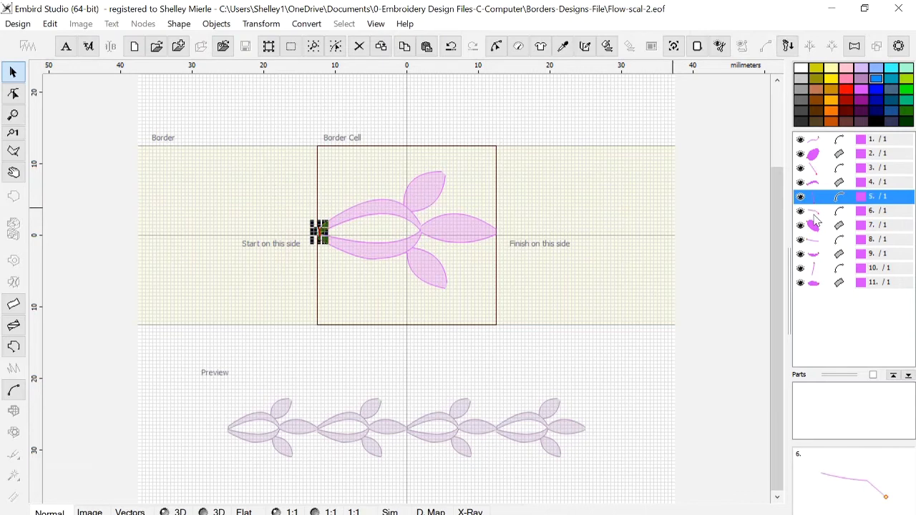
{"action": "left_click", "coordinate": [814, 213]}
{"action": "left_click", "coordinate": [814, 227]}
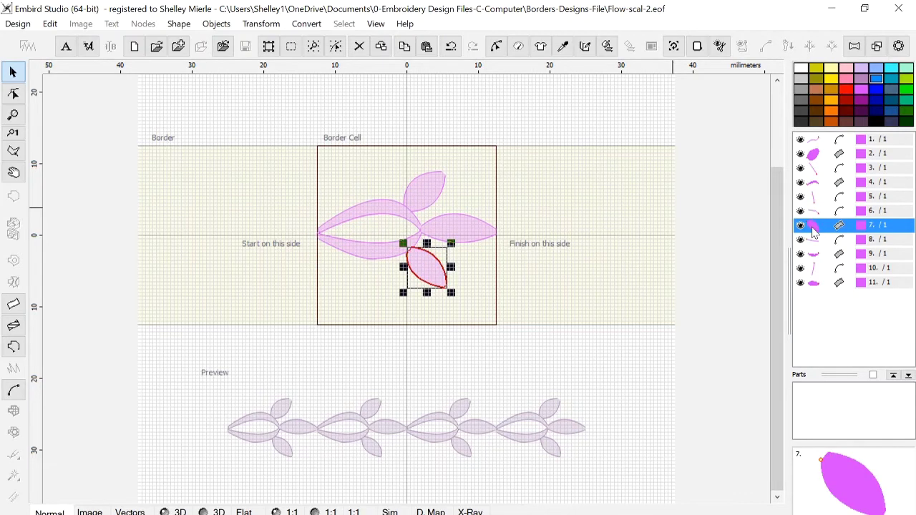
{"action": "left_click", "coordinate": [814, 242]}
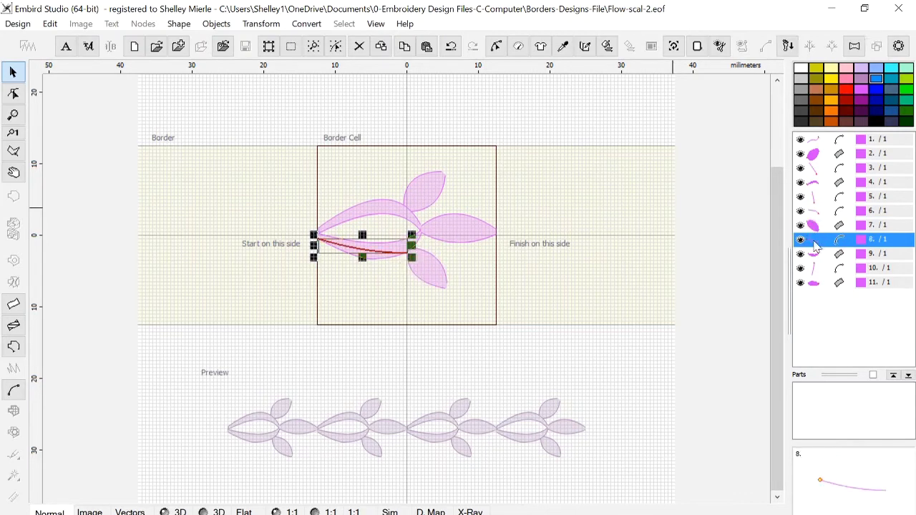
{"action": "left_click", "coordinate": [818, 254]}
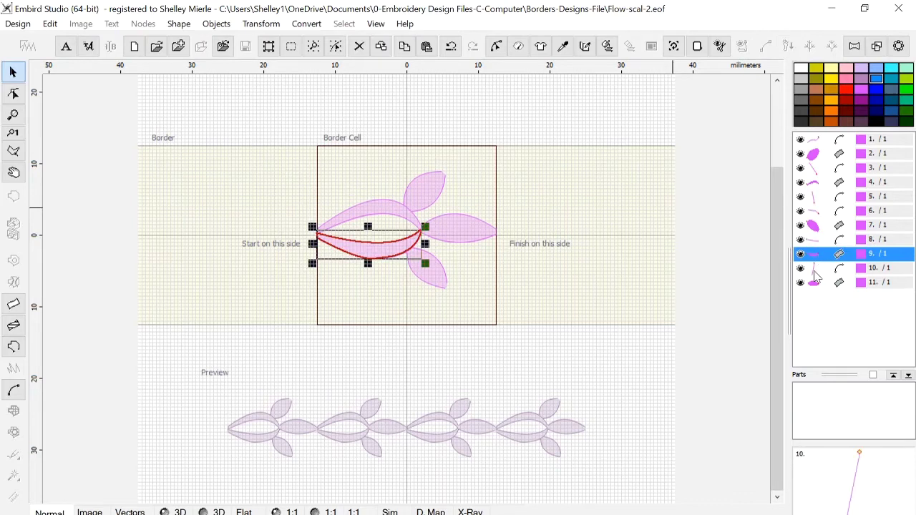
{"action": "left_click", "coordinate": [813, 271]}
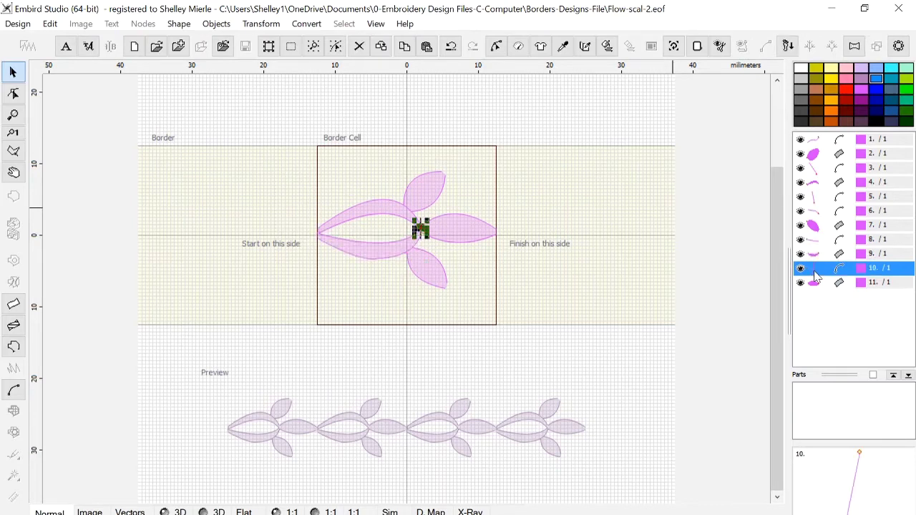
{"action": "left_click", "coordinate": [815, 284]}
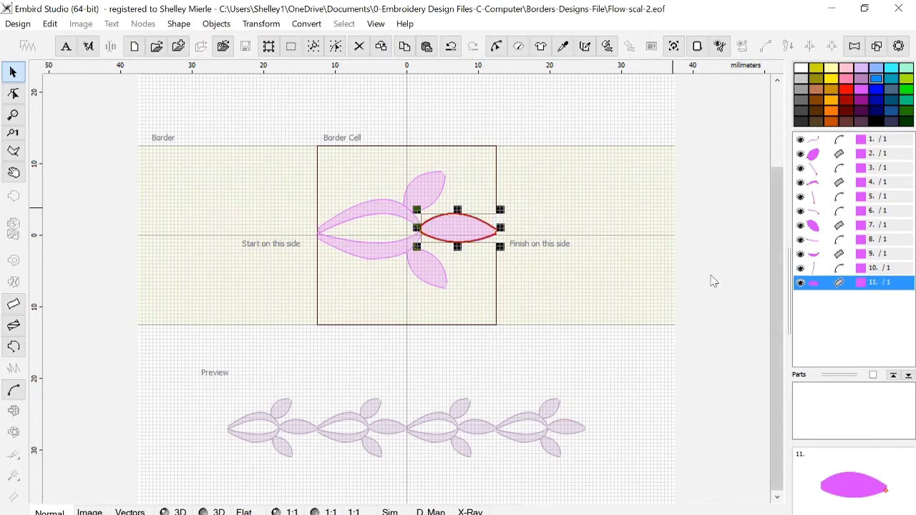
{"action": "double_click", "coordinate": [478, 243]}
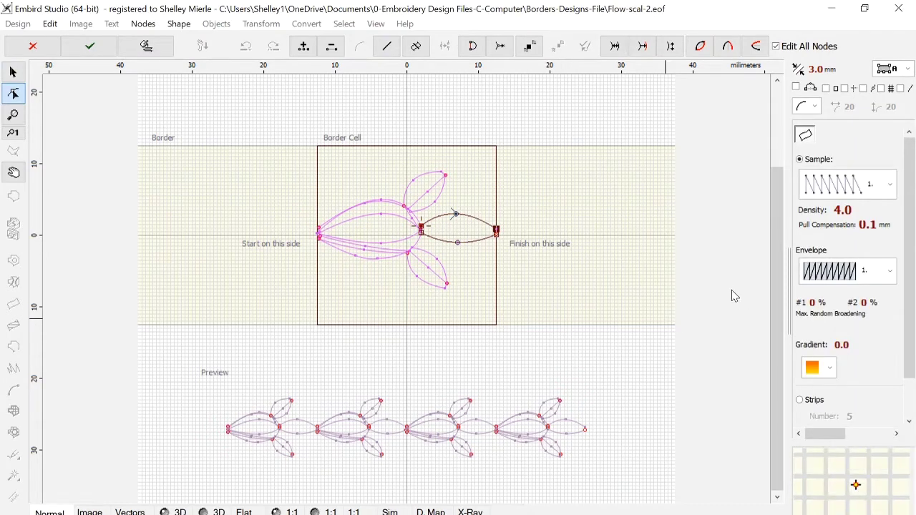
{"action": "key", "text": "Escape"}
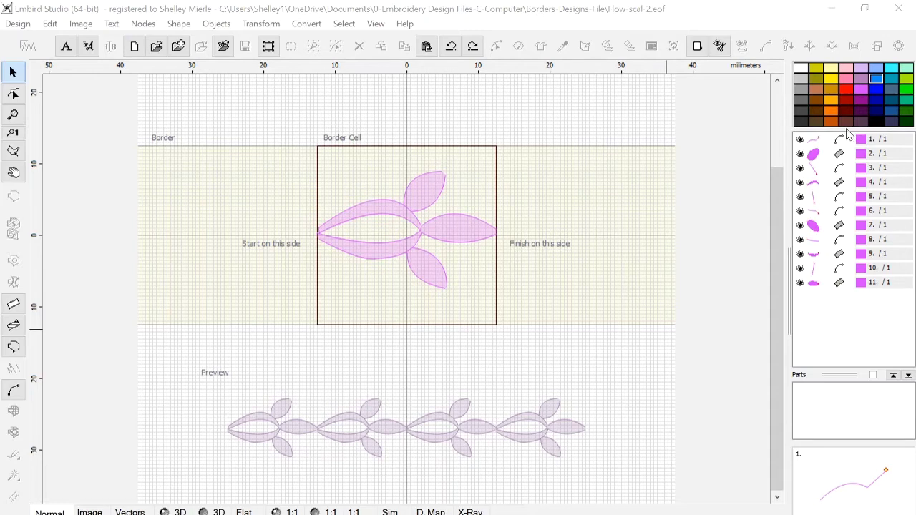
Draw a scalloped single-stitch line, object 12, from the cell's left edge to its right edge under the petals
{"action": "left_click", "coordinate": [891, 80]}
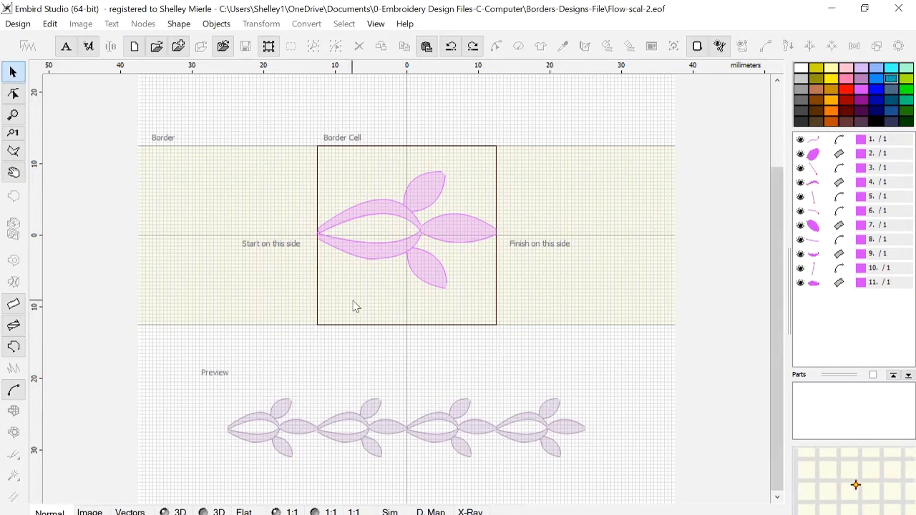
{"action": "left_click", "coordinate": [14, 348]}
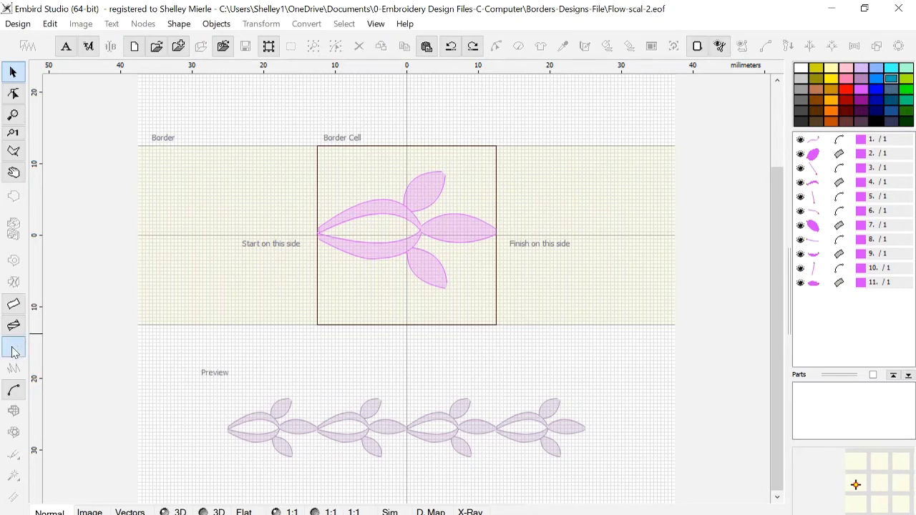
{"action": "left_click", "coordinate": [319, 270]}
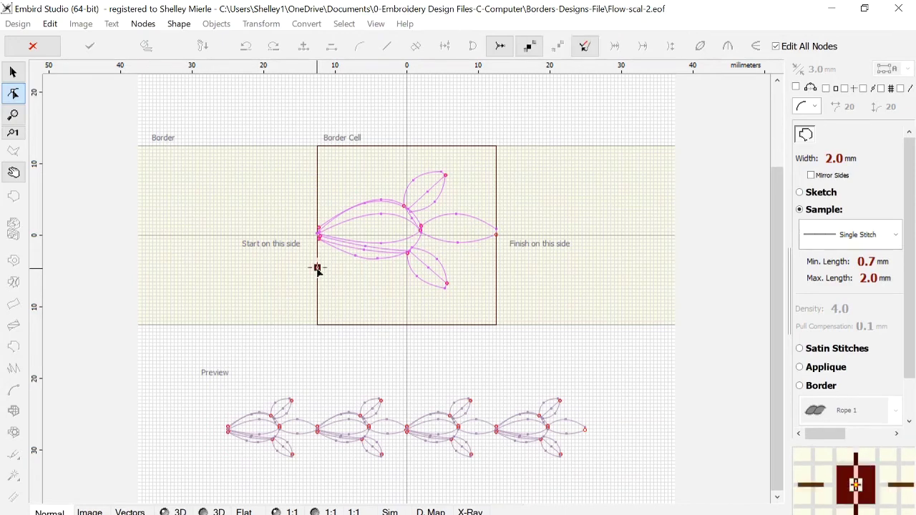
{"action": "left_click", "coordinate": [350, 286]}
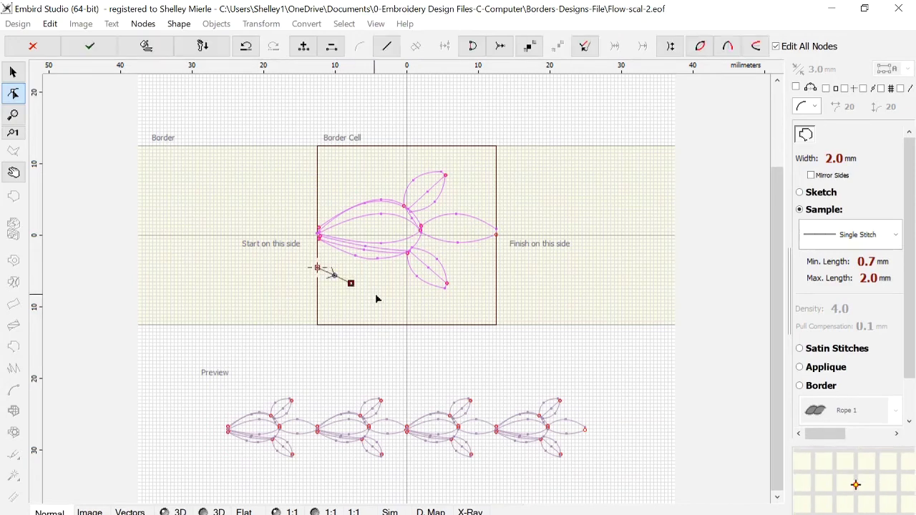
{"action": "left_click", "coordinate": [380, 297]}
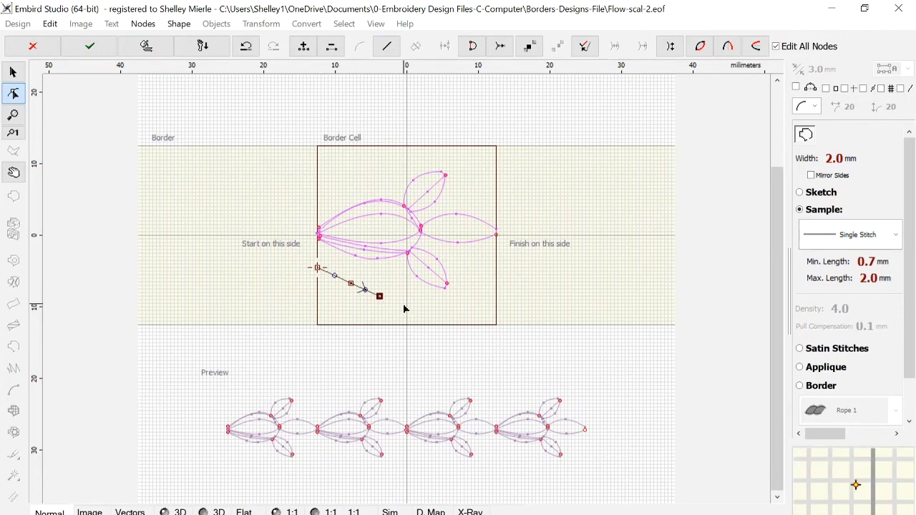
{"action": "left_click", "coordinate": [406, 304]}
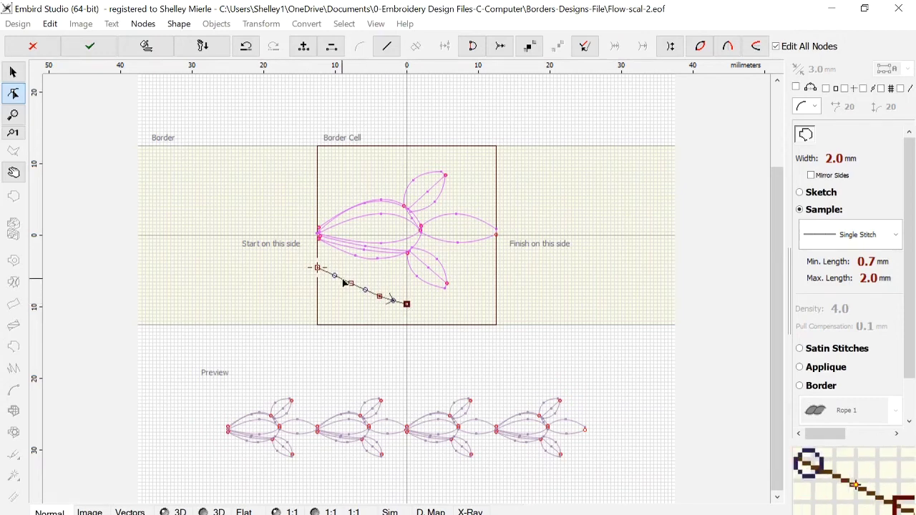
{"action": "left_click_drag", "start_coordinate": [335, 277], "coordinate": [386, 312]}
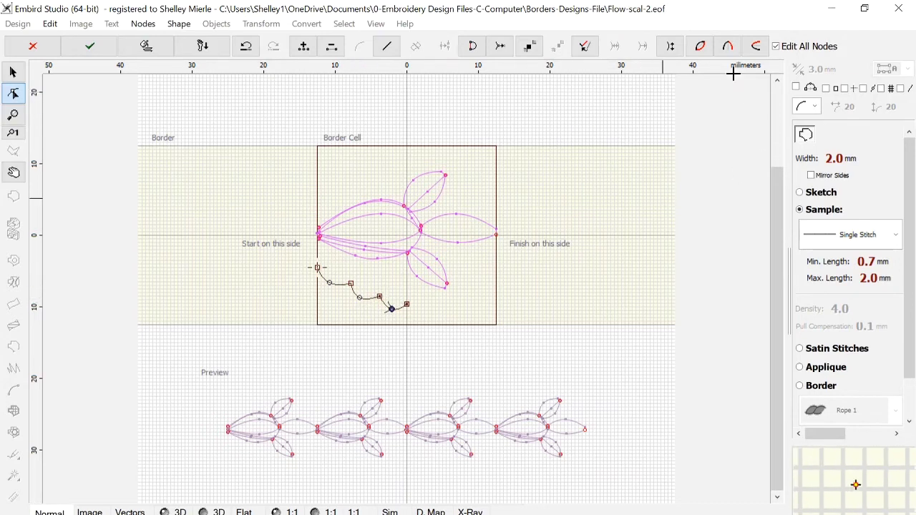
{"action": "left_click", "coordinate": [728, 48]}
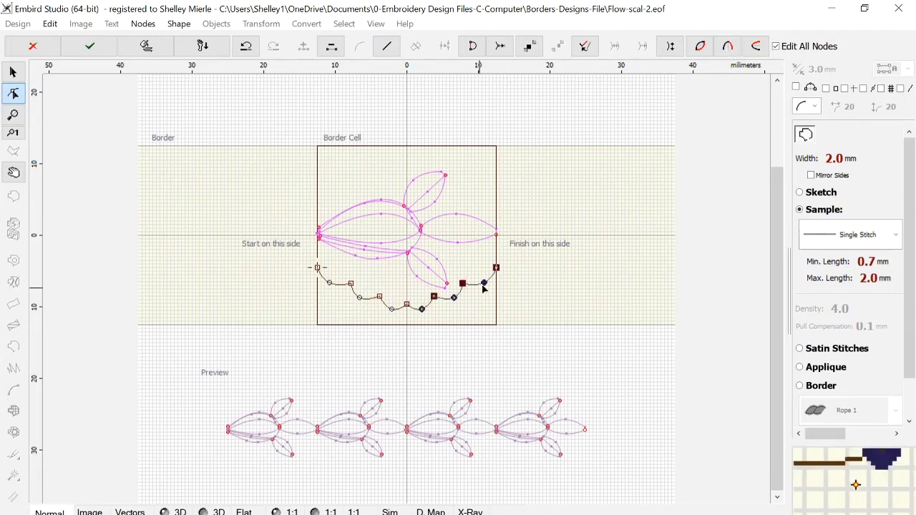
{"action": "key", "text": "Return"}
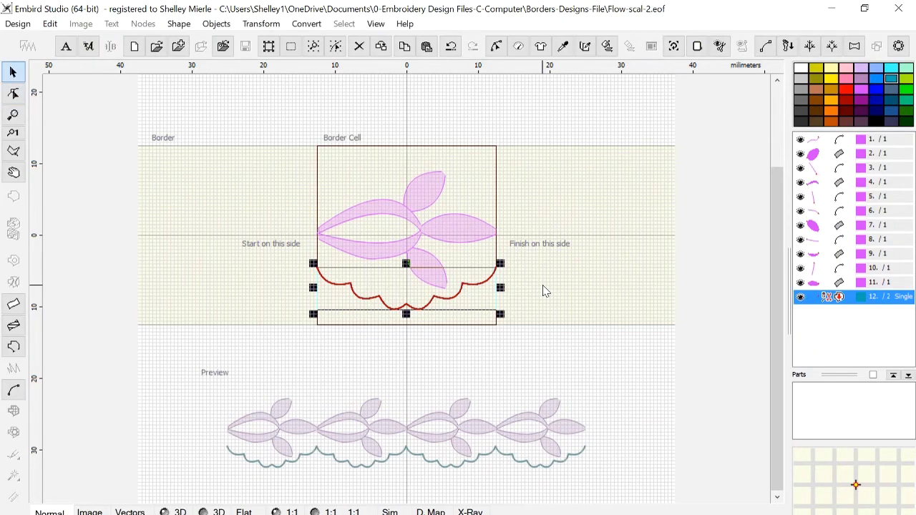
Duplicate the scalloped line twice, creating objects 13 and 14 on the same curve
{"action": "key", "text": "ctrl+d"}
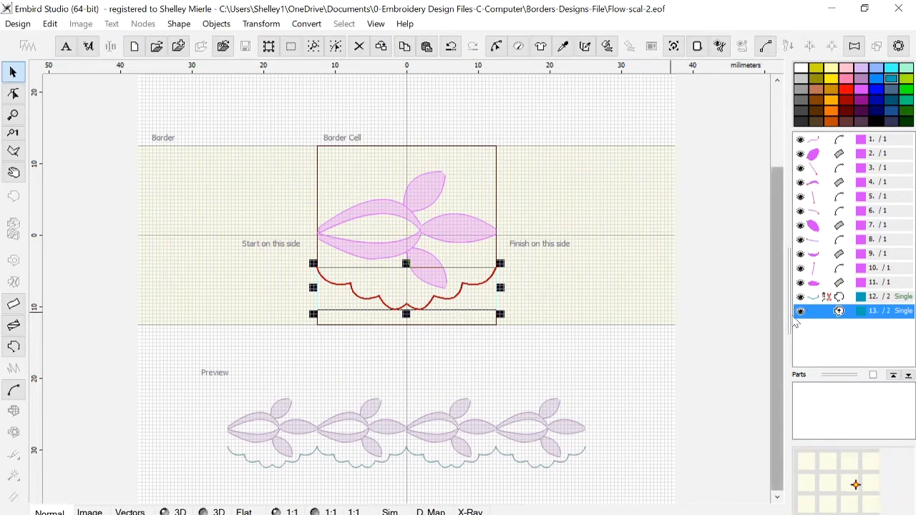
{"action": "left_click", "coordinate": [813, 299]}
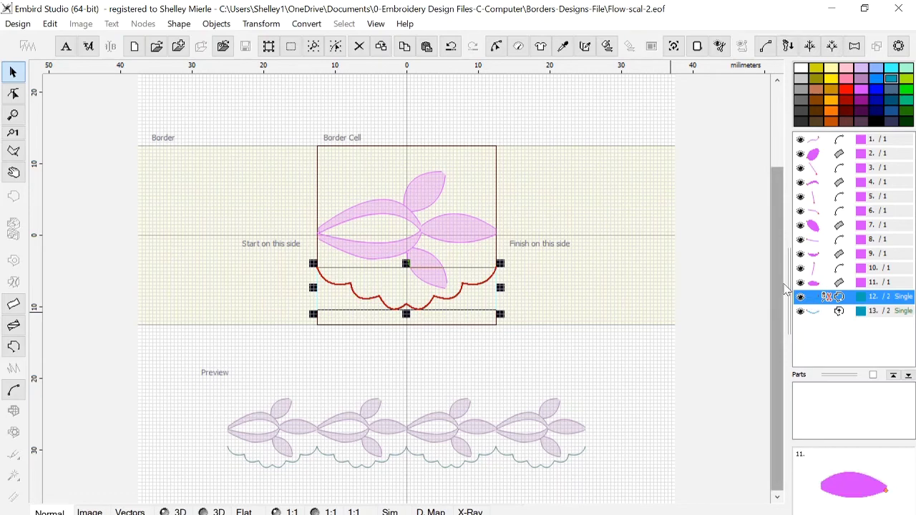
{"action": "key", "text": "ctrl+d"}
{"action": "left_click", "coordinate": [820, 326]}
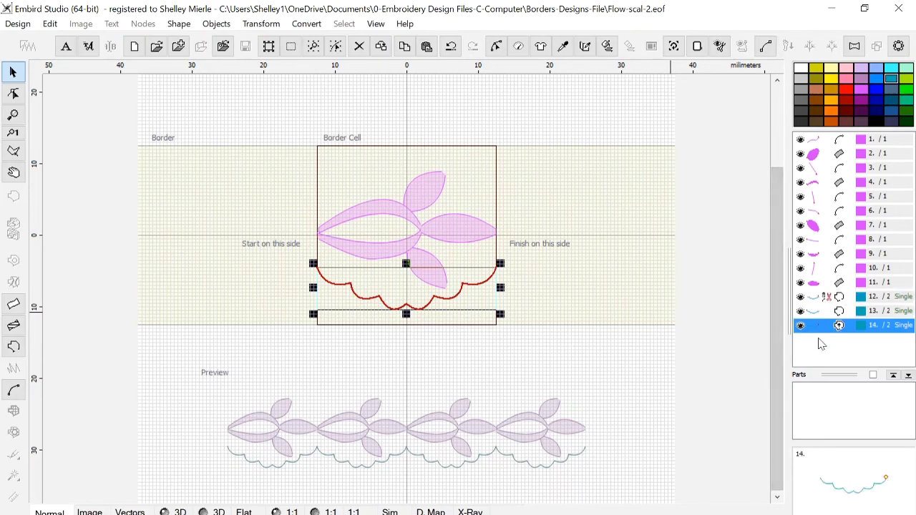
{"action": "left_click", "coordinate": [654, 317]}
Inspect scallop passes 12, 13 and 14, then zoom out to view the whole leaf border
{"action": "left_click", "coordinate": [813, 299]}
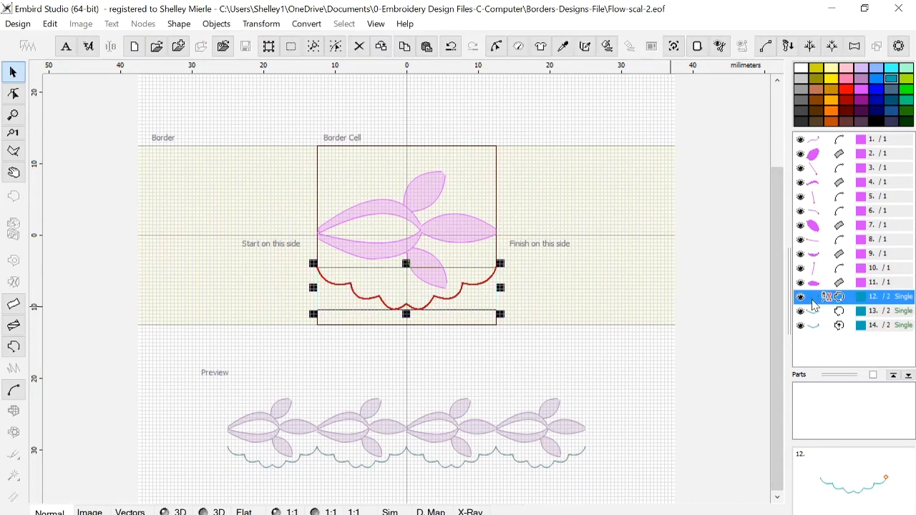
{"action": "left_click", "coordinate": [818, 314]}
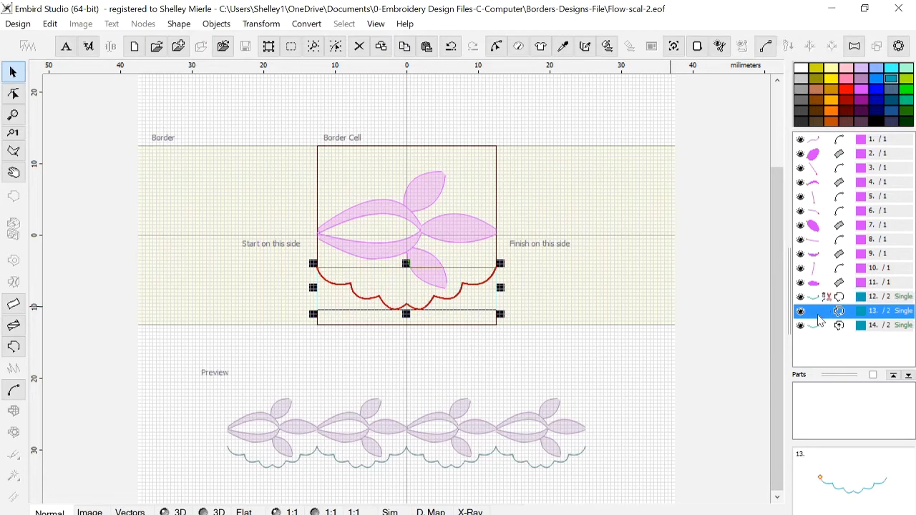
{"action": "left_click", "coordinate": [820, 327]}
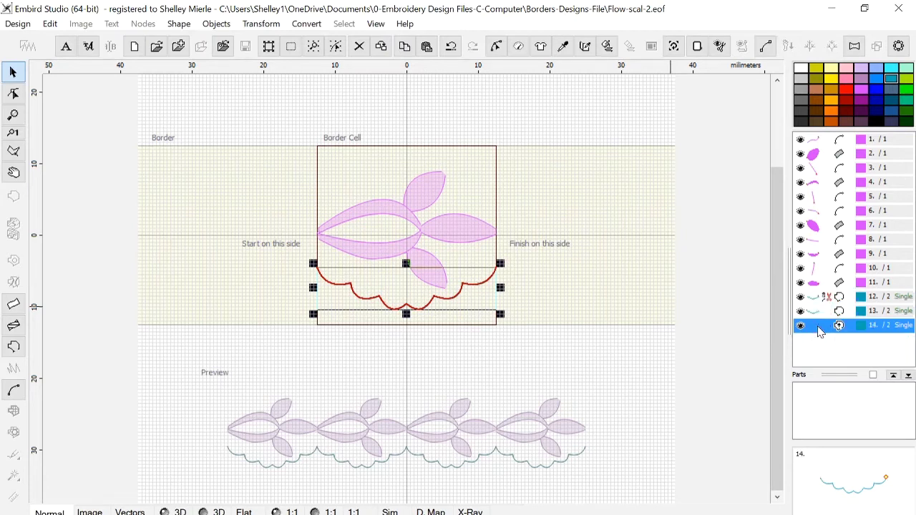
{"action": "left_click", "coordinate": [644, 362]}
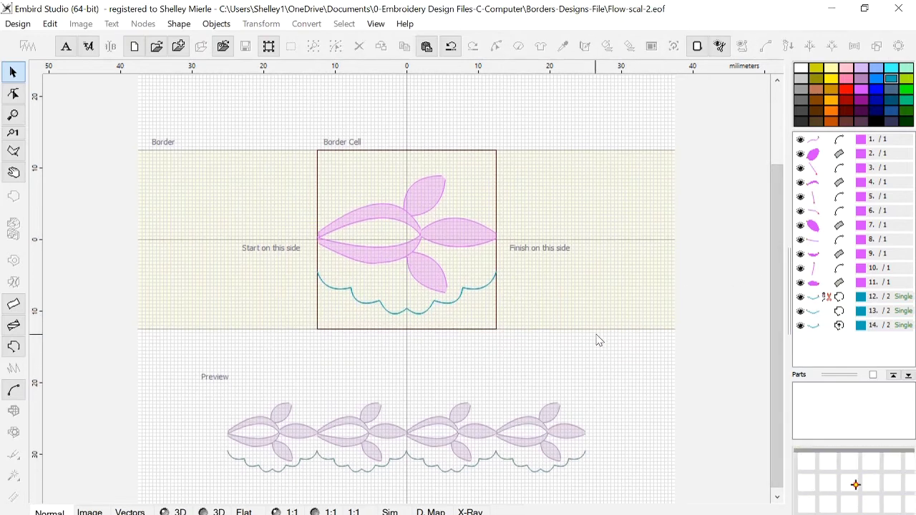
{"action": "key", "text": "minus"}
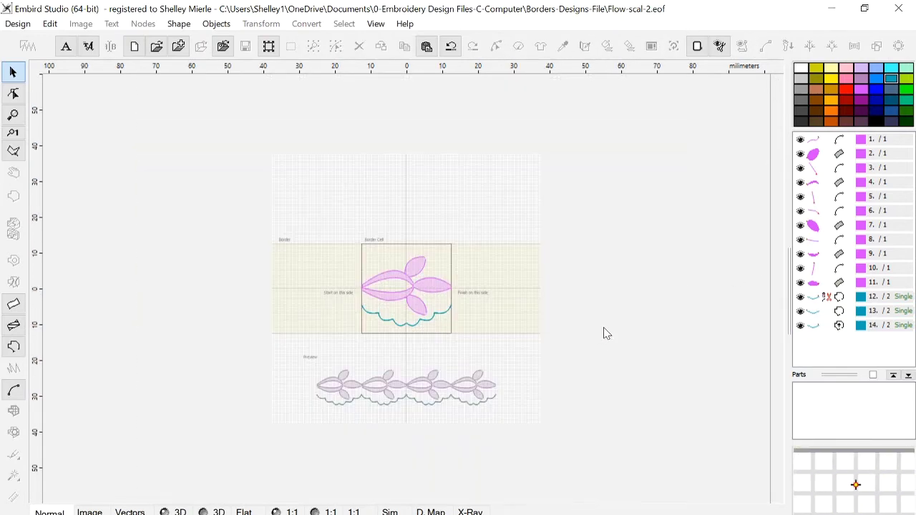
Zoom back in on the leaf border cell
{"action": "key", "text": "plus"}
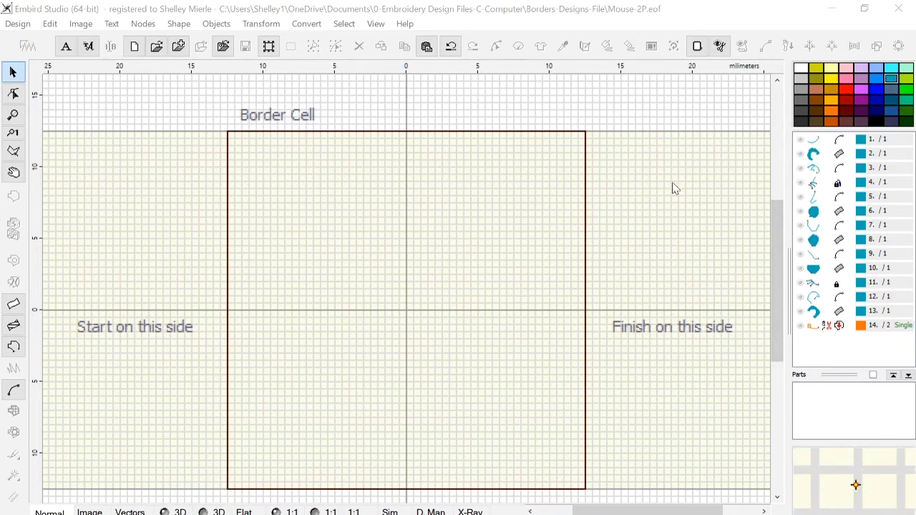
Make objects 1–13 visible: body and tail, ears, eyes, nose, whiskers and head outline
{"action": "left_click", "coordinate": [800, 140]}
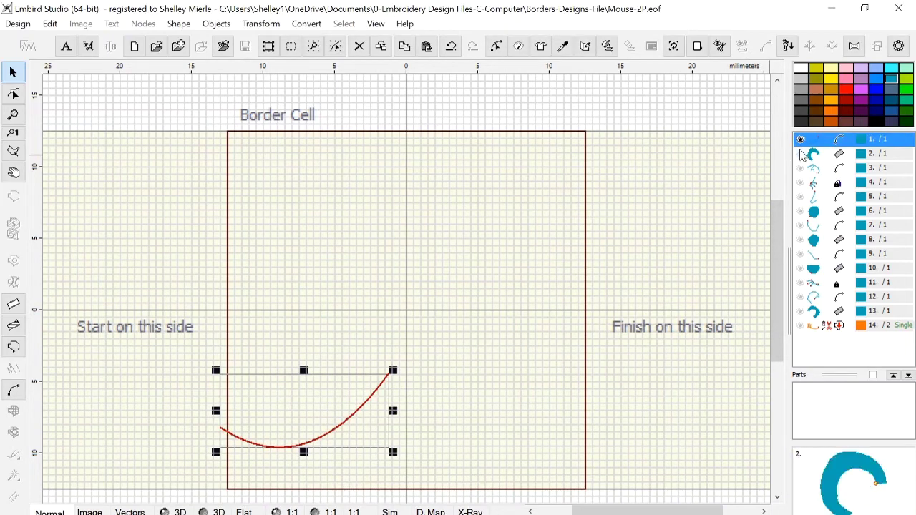
{"action": "left_click", "coordinate": [800, 155]}
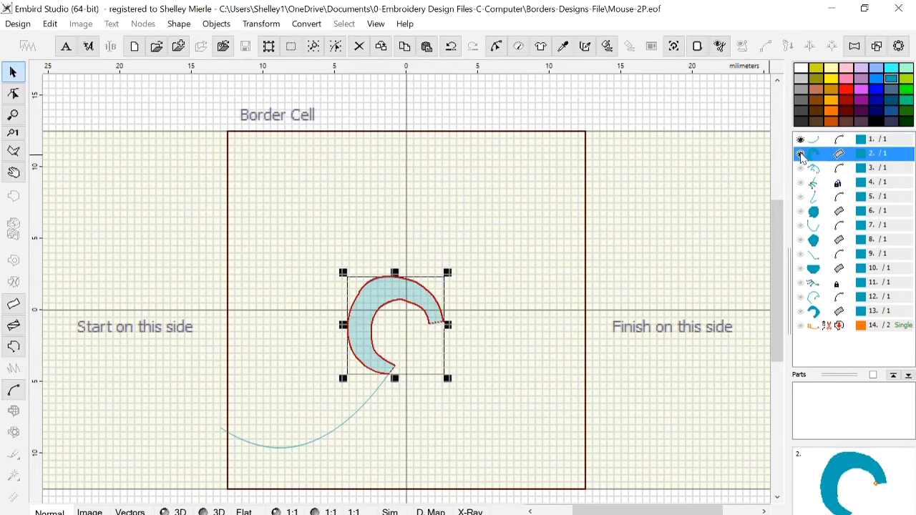
{"action": "left_click", "coordinate": [800, 169]}
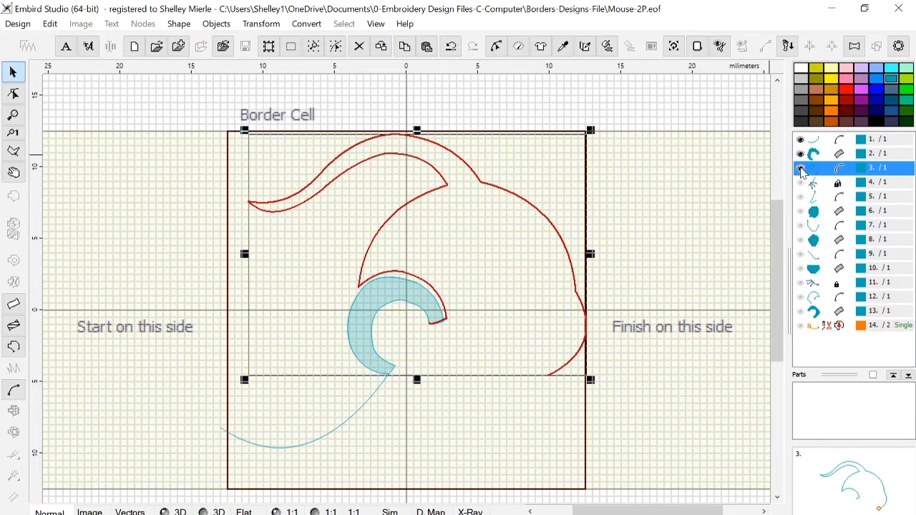
{"action": "left_click", "coordinate": [800, 184]}
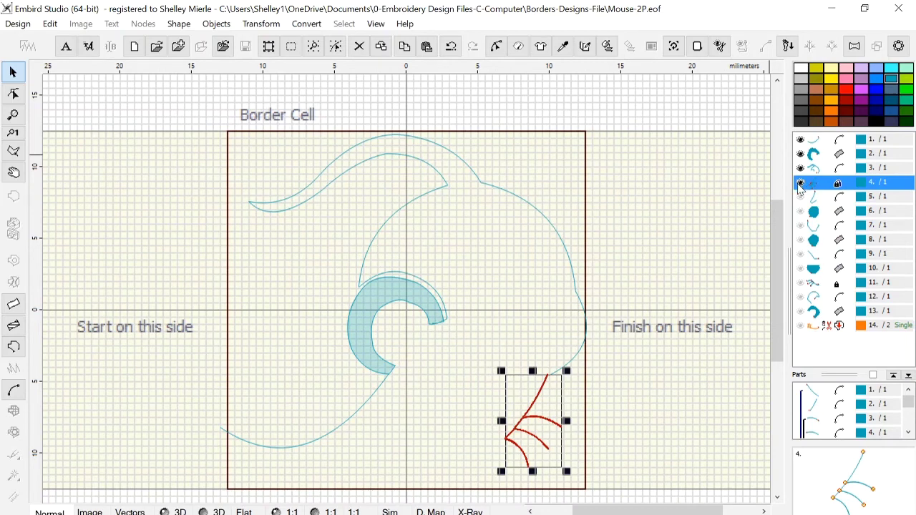
{"action": "left_click", "coordinate": [800, 198]}
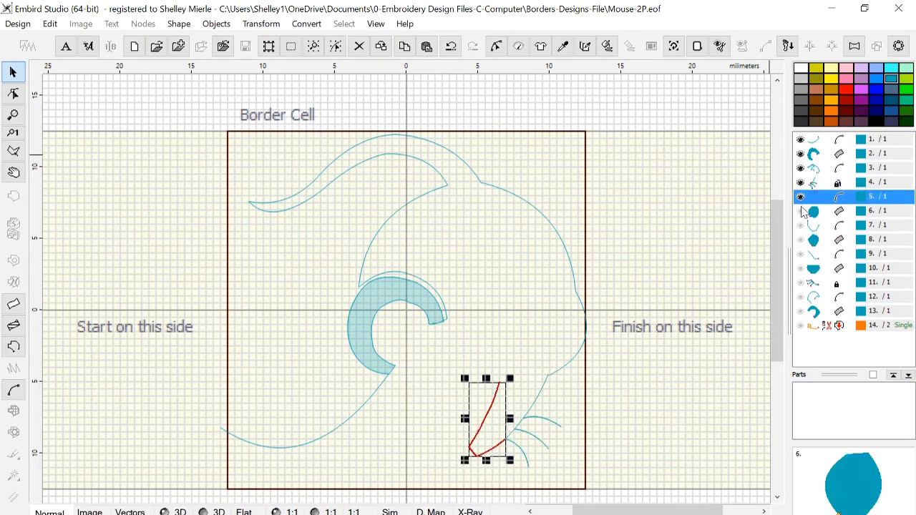
{"action": "left_click", "coordinate": [802, 211]}
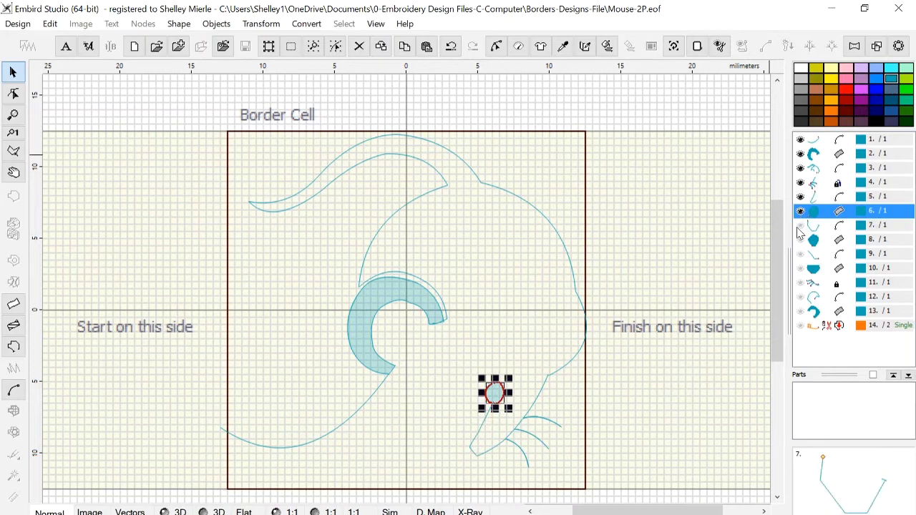
{"action": "left_click", "coordinate": [801, 226]}
{"action": "left_click", "coordinate": [801, 240]}
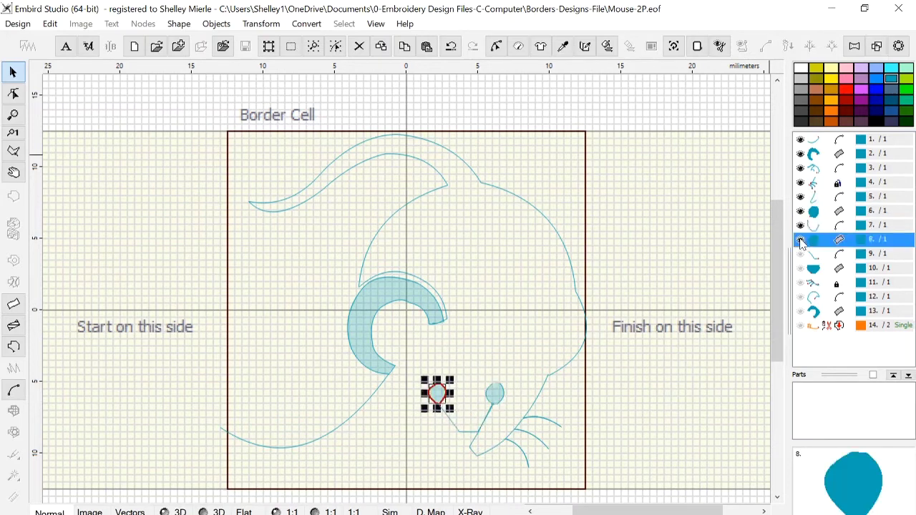
{"action": "left_click", "coordinate": [800, 254]}
{"action": "left_click", "coordinate": [800, 268]}
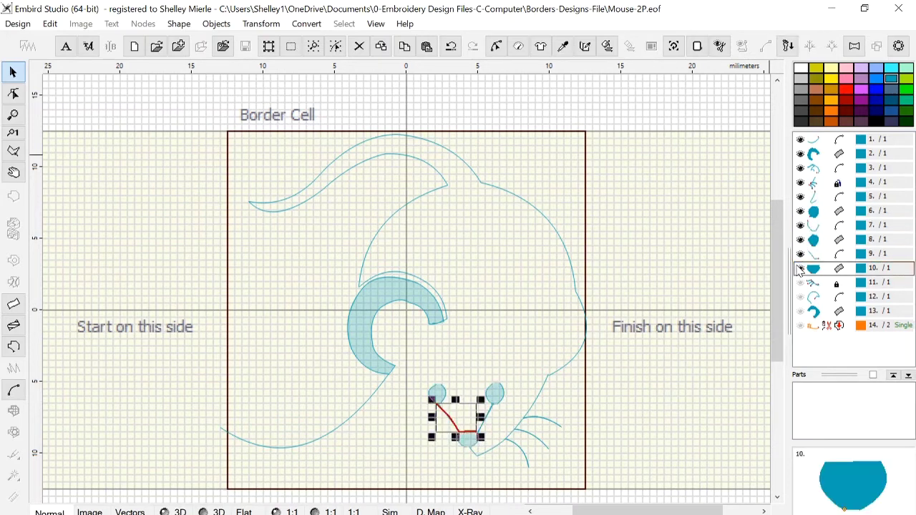
{"action": "left_click", "coordinate": [802, 283]}
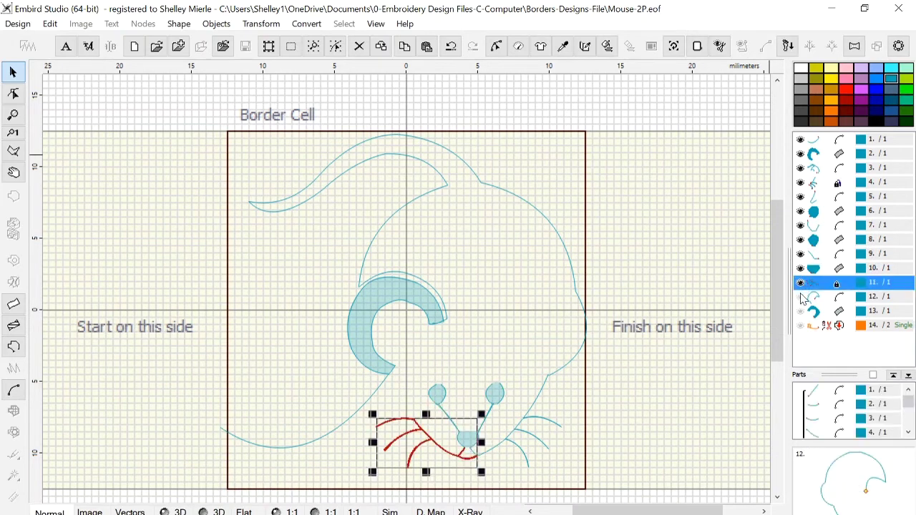
{"action": "left_click", "coordinate": [802, 296]}
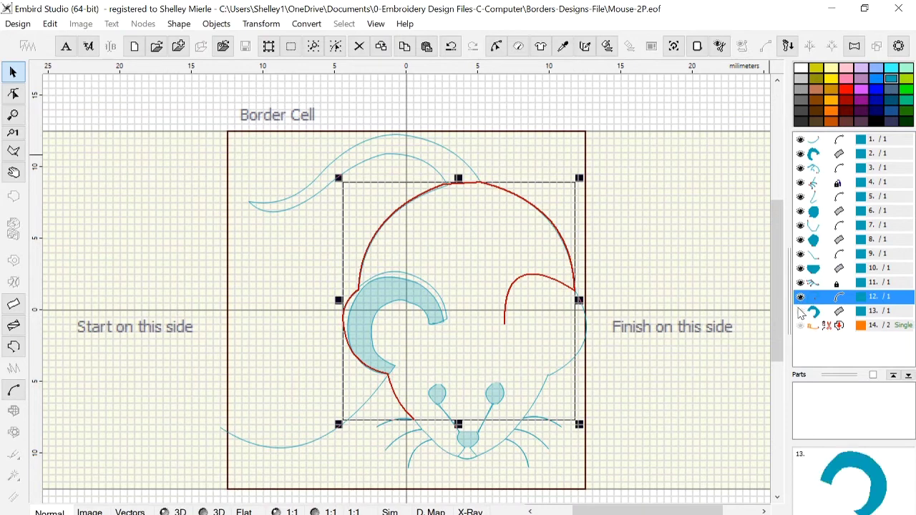
{"action": "left_click", "coordinate": [802, 312]}
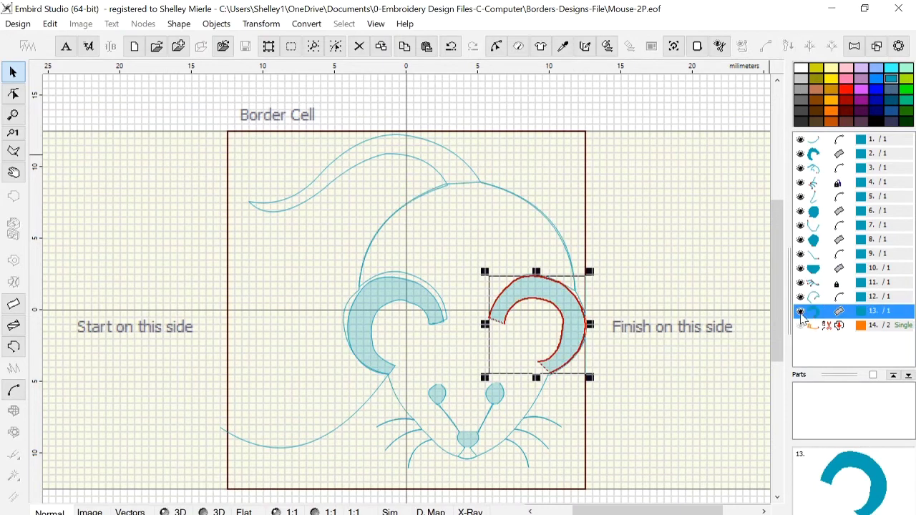
Inspect all mouse shapes' nodes, then view the Preview repeating the mouse four times
{"action": "double_click", "coordinate": [562, 374]}
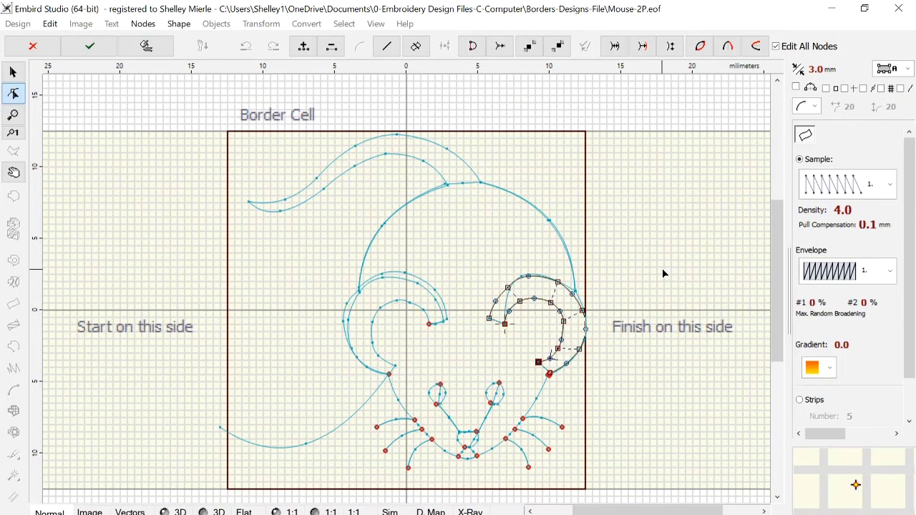
{"action": "key", "text": "Return"}
{"action": "scroll", "coordinate": [650, 274], "scroll_direction": "down", "scroll_amount": 5}
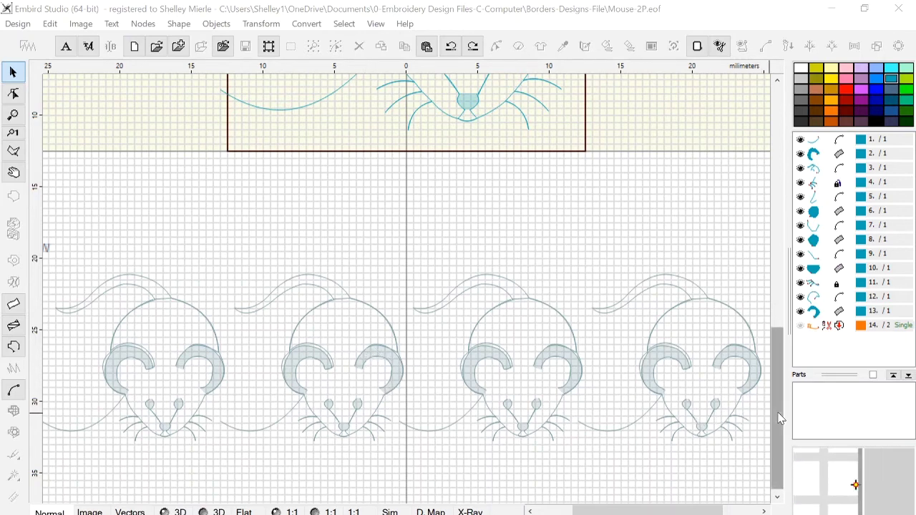
Select hidden object 14 and make the cheese wedge with its curved underline visible
{"action": "left_click_drag", "start_coordinate": [777, 419], "coordinate": [759, 317]}
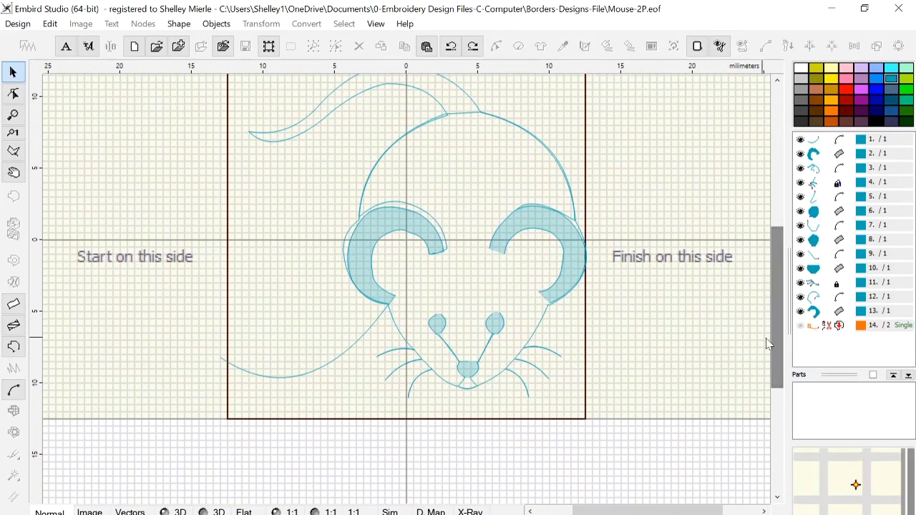
{"action": "left_click", "coordinate": [812, 327]}
{"action": "right_click", "coordinate": [812, 329]}
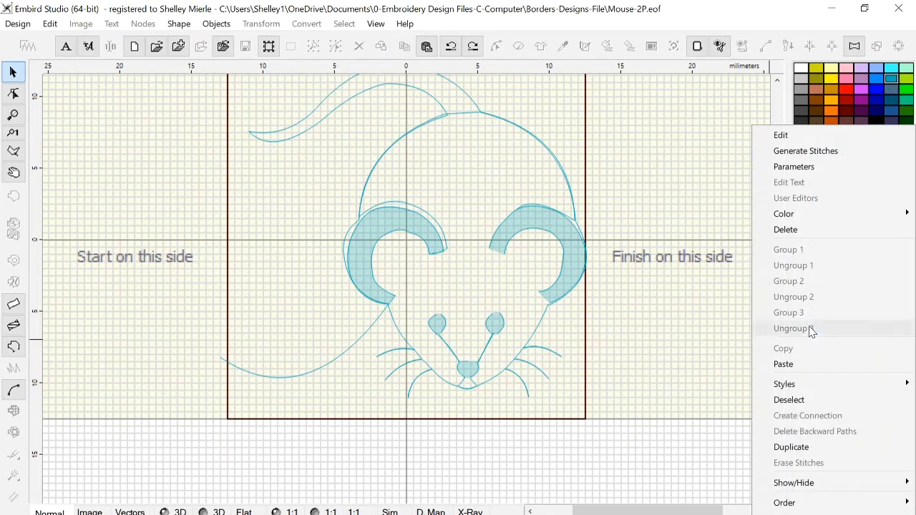
{"action": "left_click", "coordinate": [733, 284]}
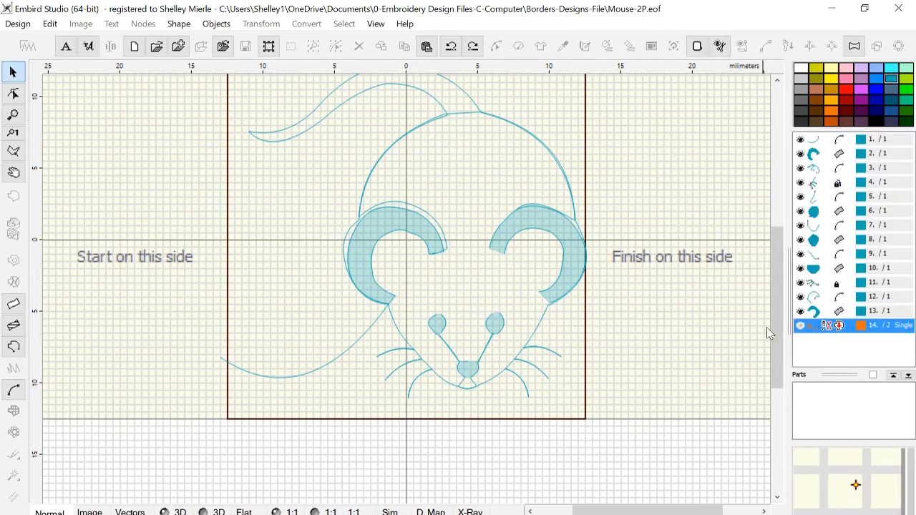
{"action": "left_click", "coordinate": [801, 327]}
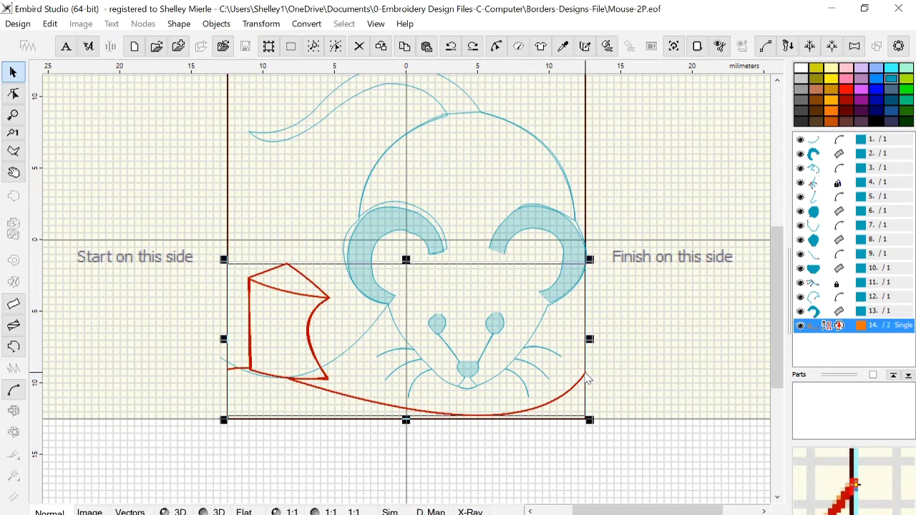
Deselect the cheese and scroll to the Preview showing four mice, each with a cheese wedge
{"action": "left_click", "coordinate": [388, 73]}
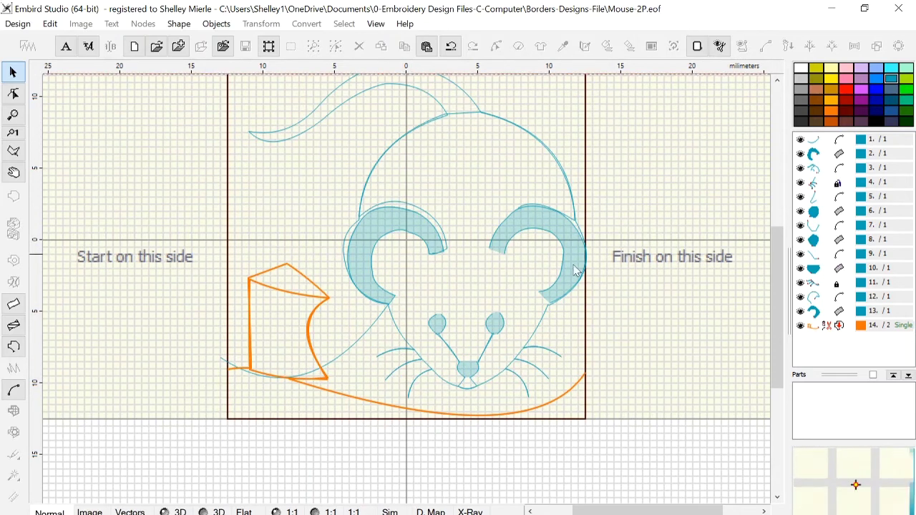
{"action": "left_click_drag", "start_coordinate": [776, 354], "coordinate": [730, 465]}
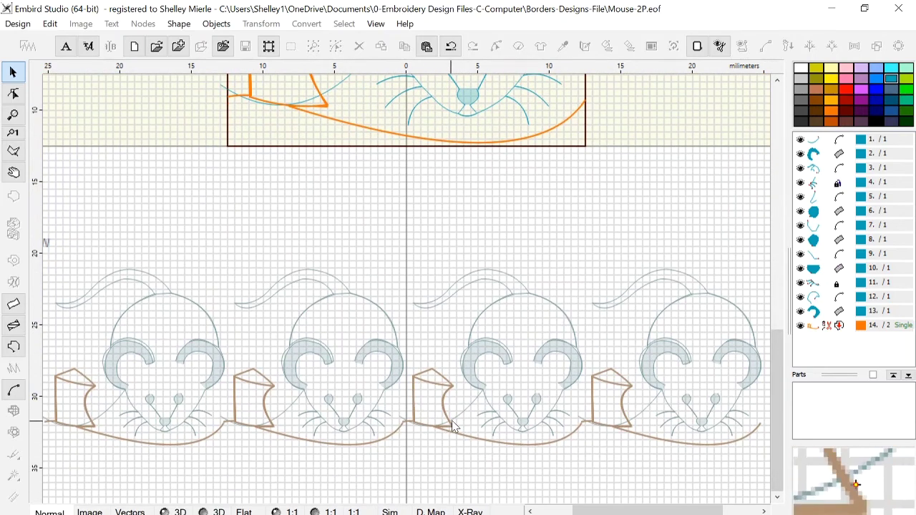